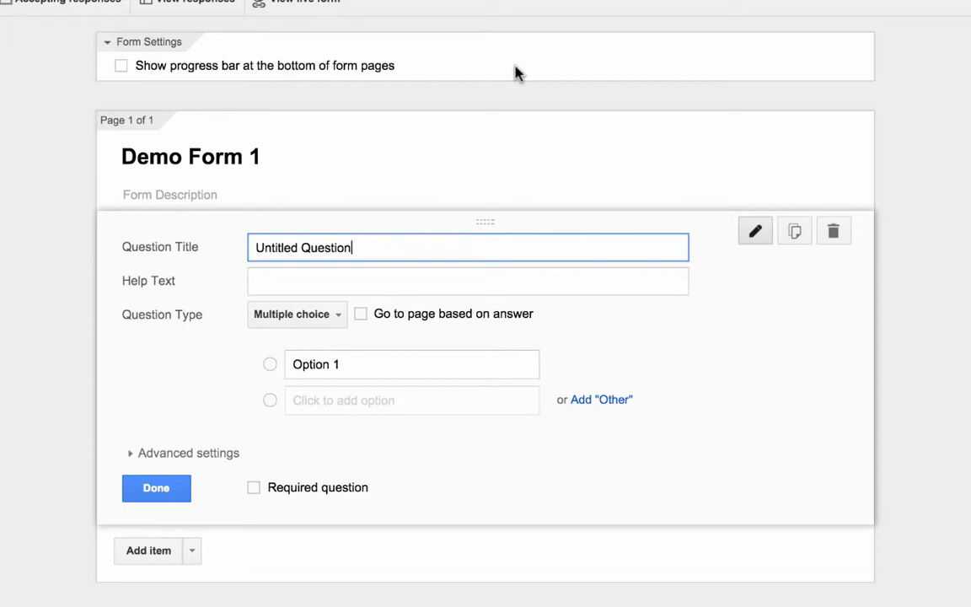
Turn on the progress bar and retitle the first question 'First name'
click(120, 65)
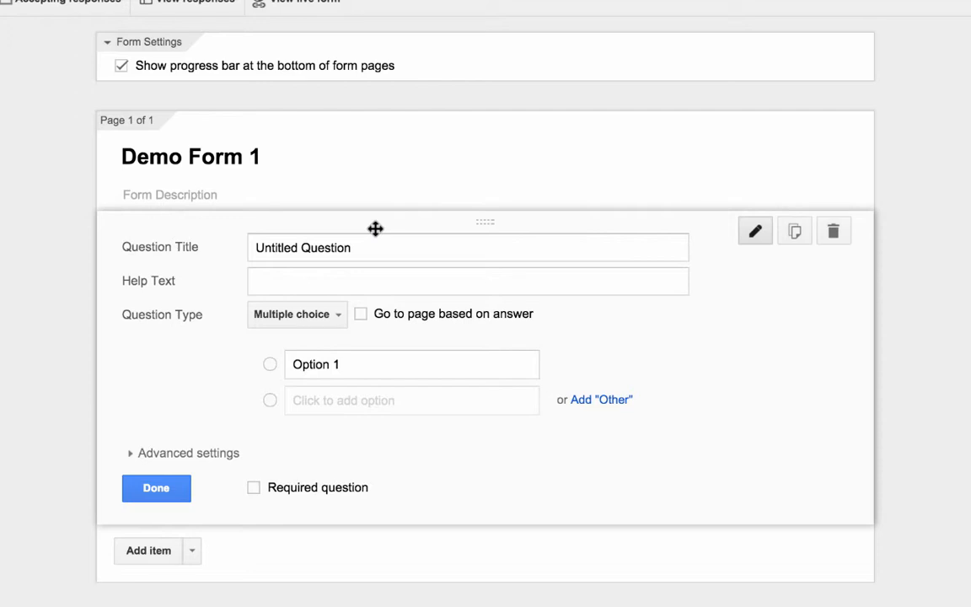
click(302, 248)
double_click(303, 248)
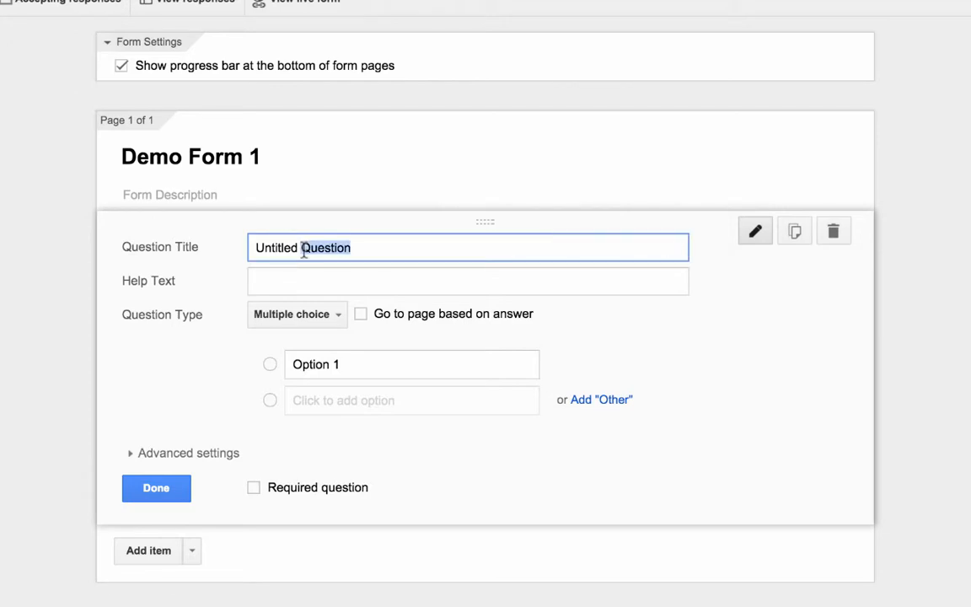
triple_click(304, 248)
text(Fir)
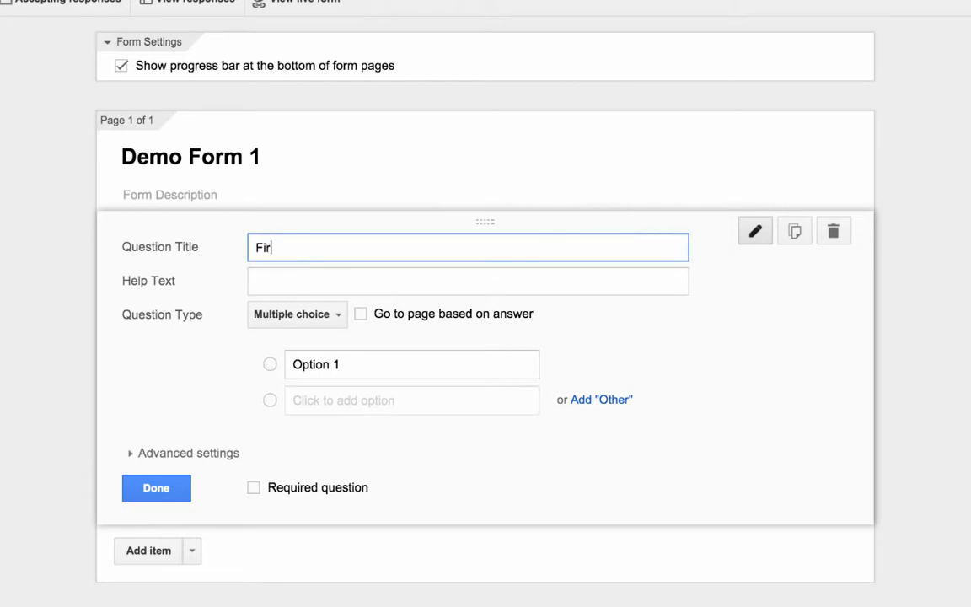
text(st name)
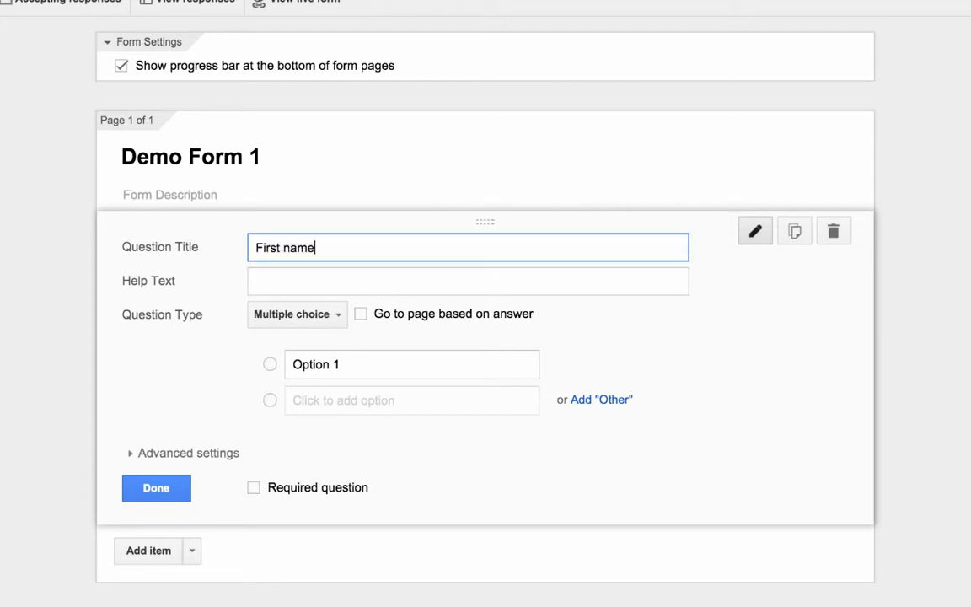
Make First name a required Text question and finish editing it
click(336, 324)
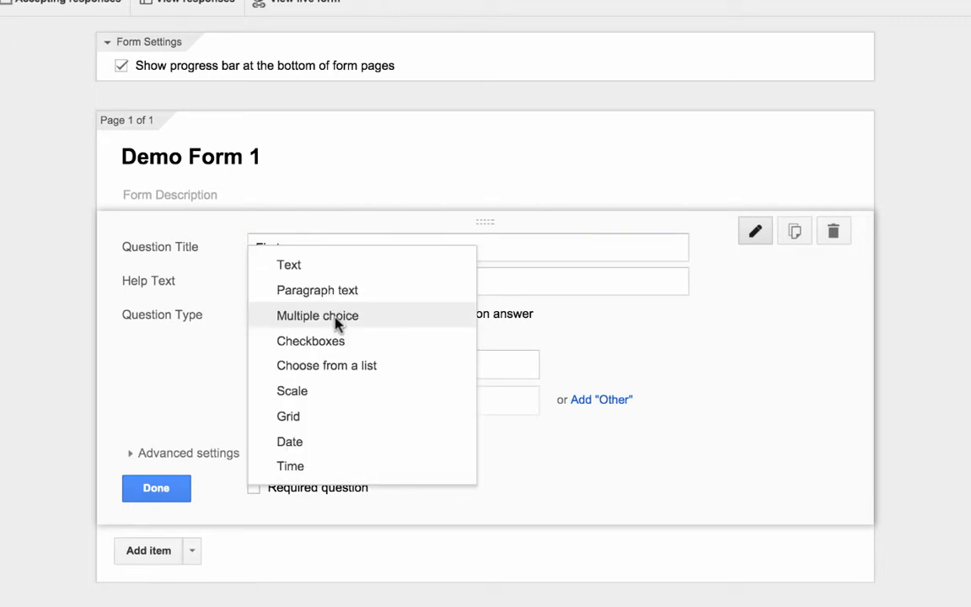
click(308, 269)
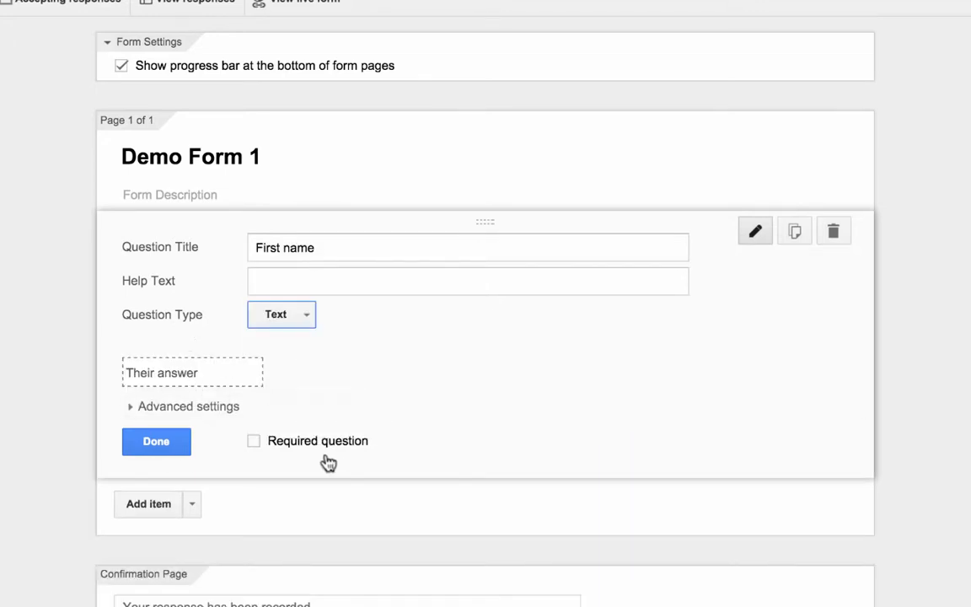
click(255, 441)
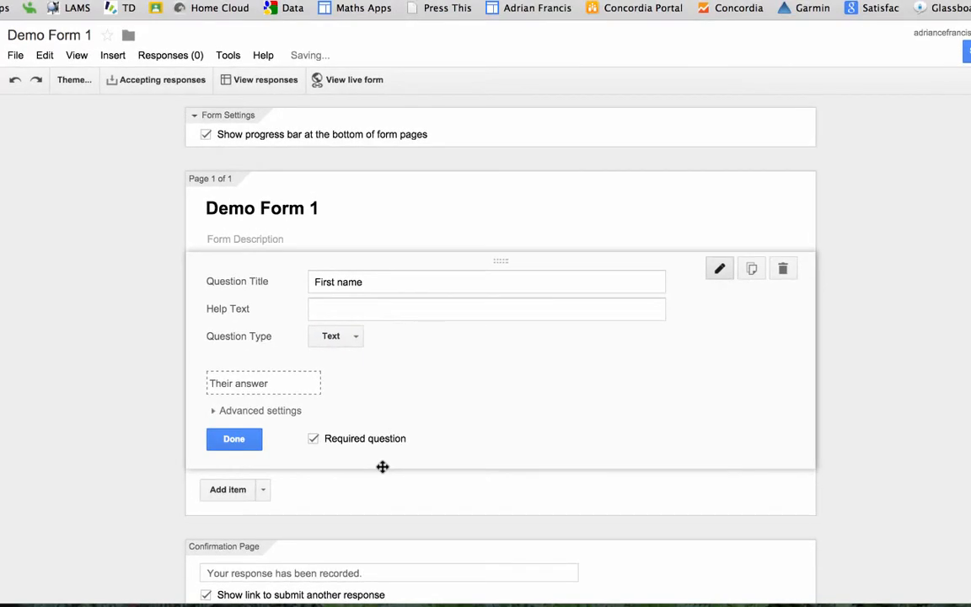
click(233, 440)
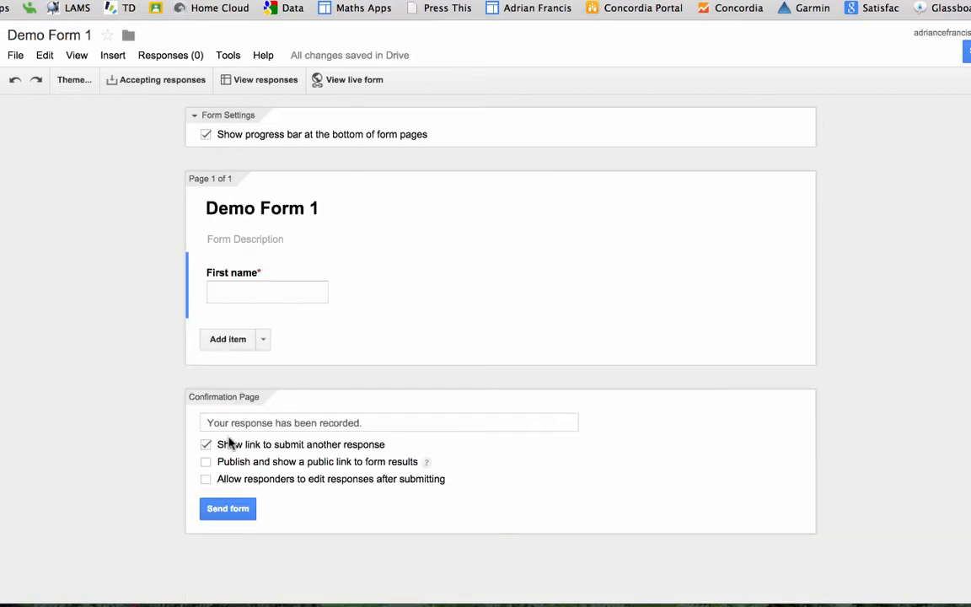
Add a required question titled 'Last Name'
click(227, 339)
text(L)
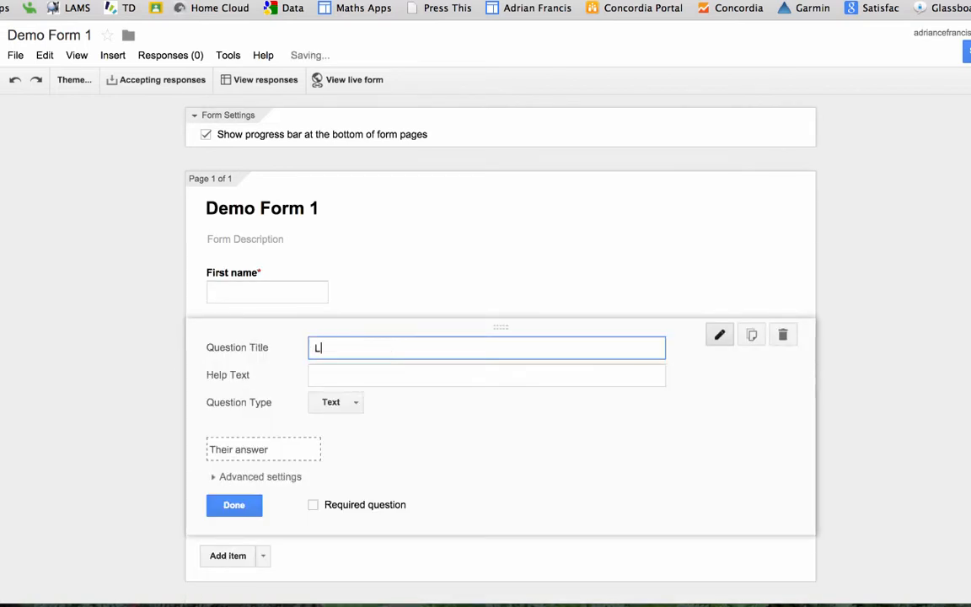
text(ast Name)
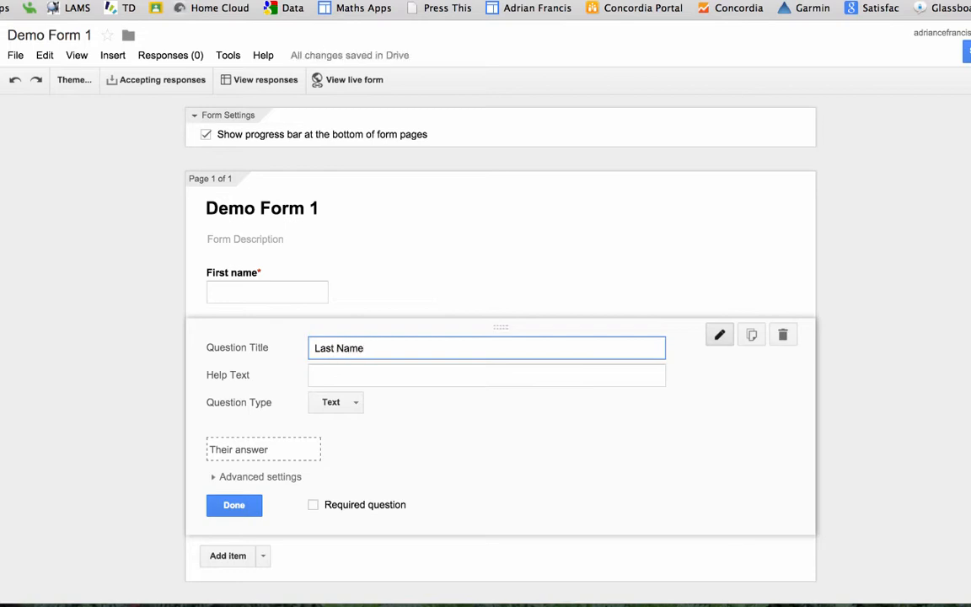
click(315, 508)
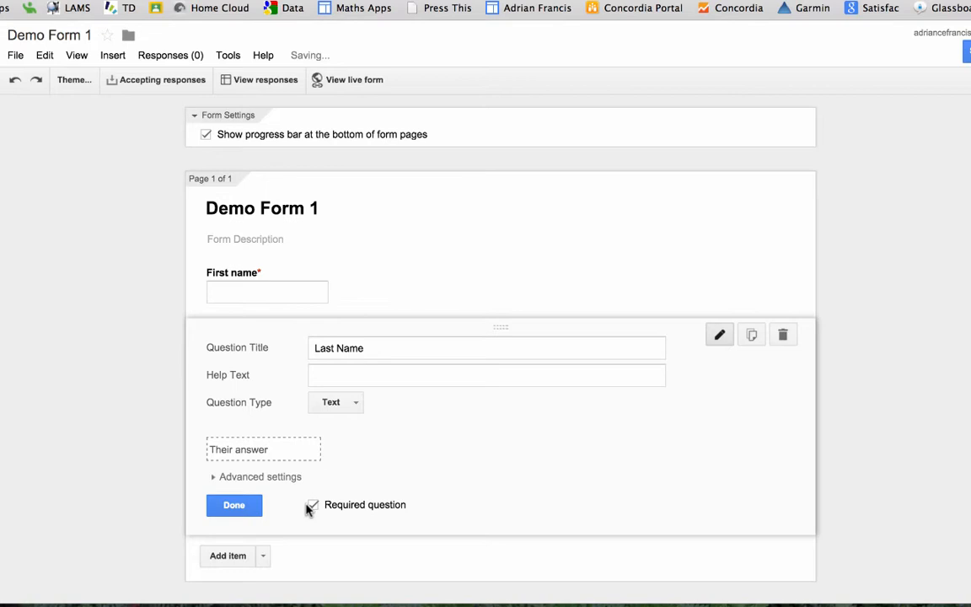
click(239, 505)
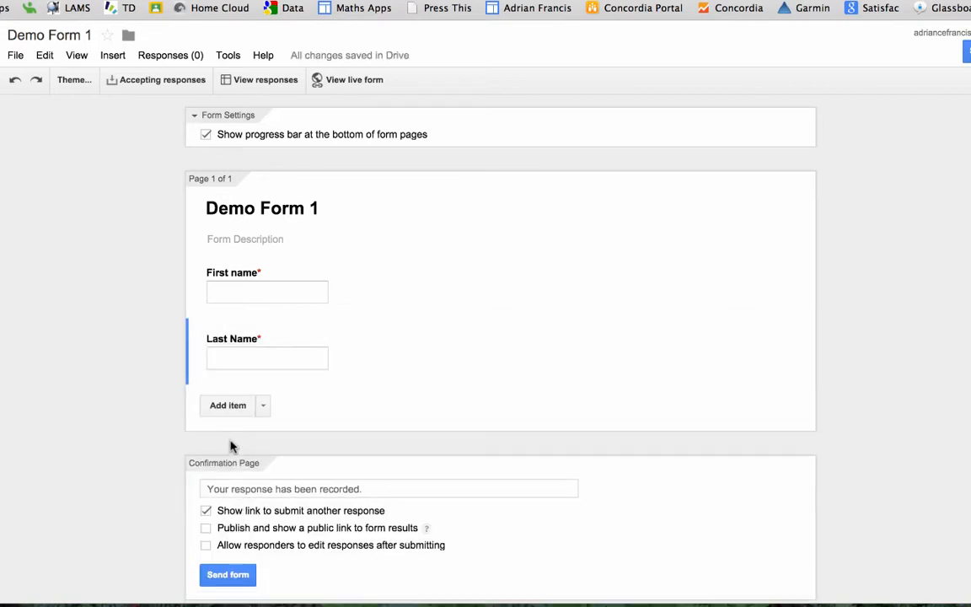
Delete a stray new question and duplicate the Last Name question
click(240, 408)
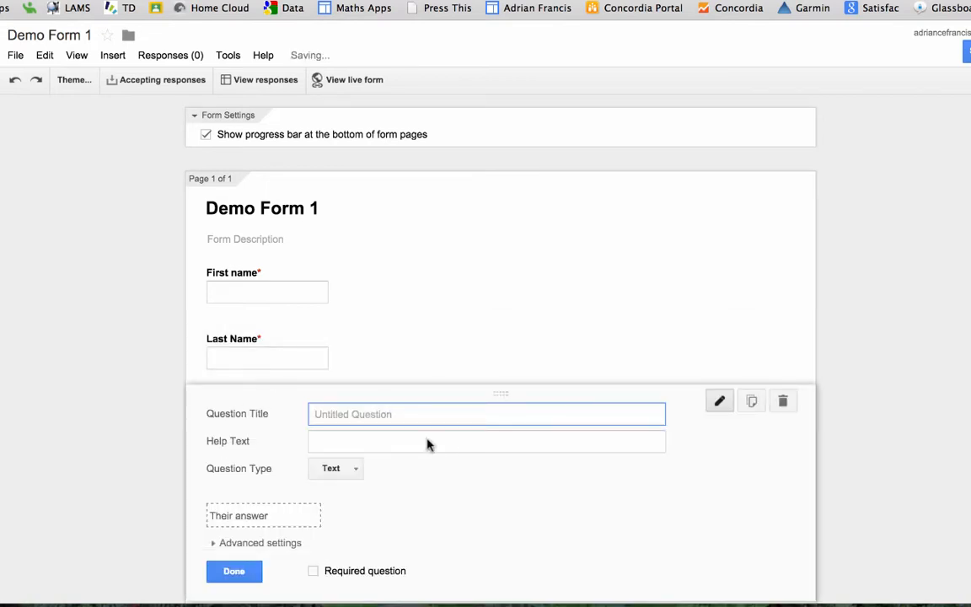
click(783, 401)
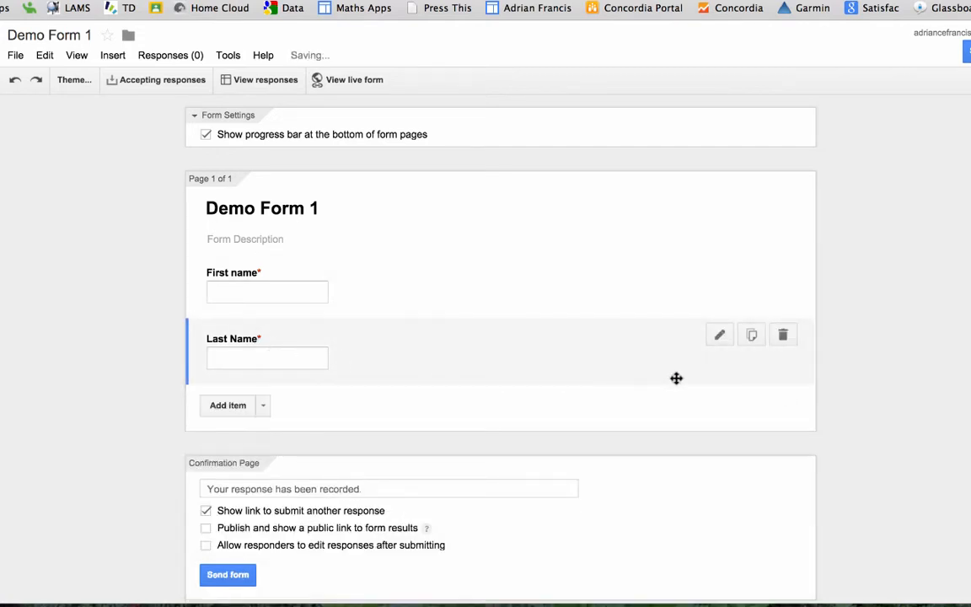
click(751, 337)
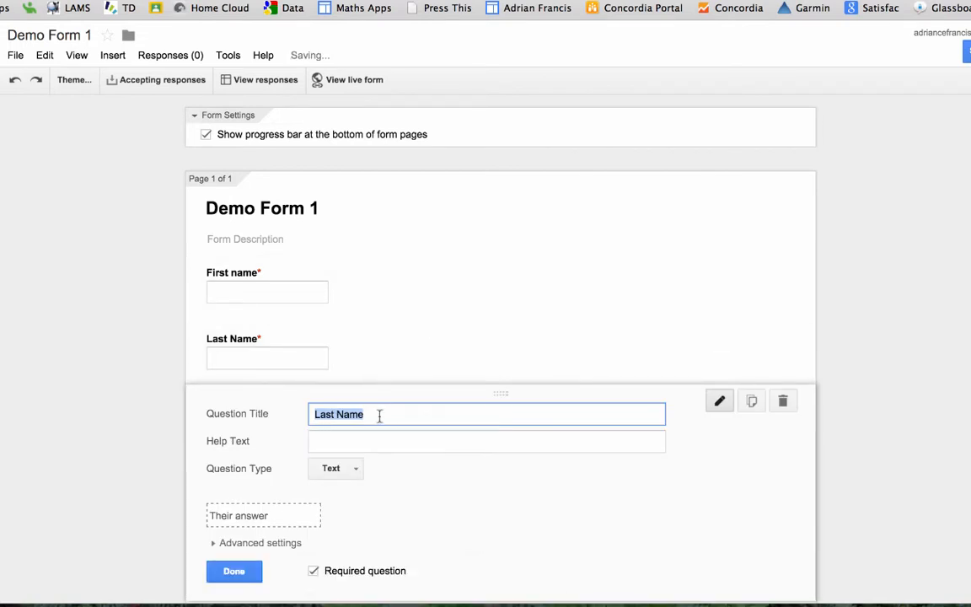
Title the copy 'Email' and validate its answer as Text > Email address
text(Email)
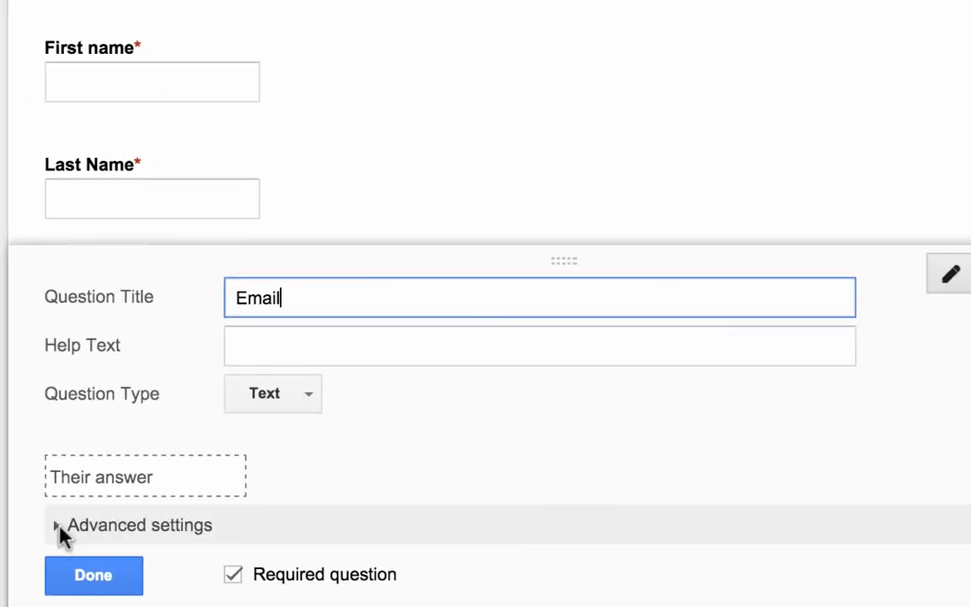
click(52, 528)
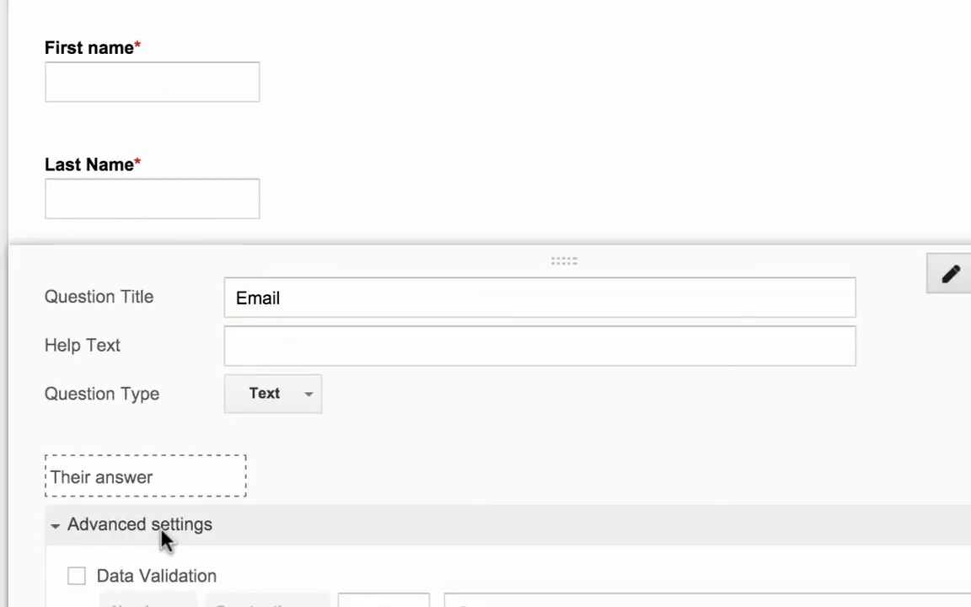
scroll(167, 535, down, 6)
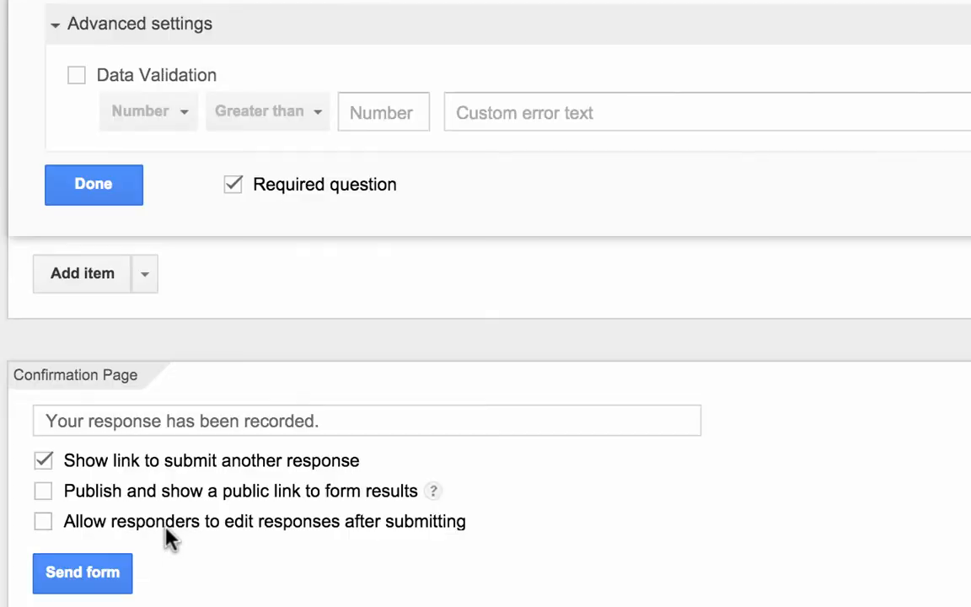
click(75, 75)
click(141, 111)
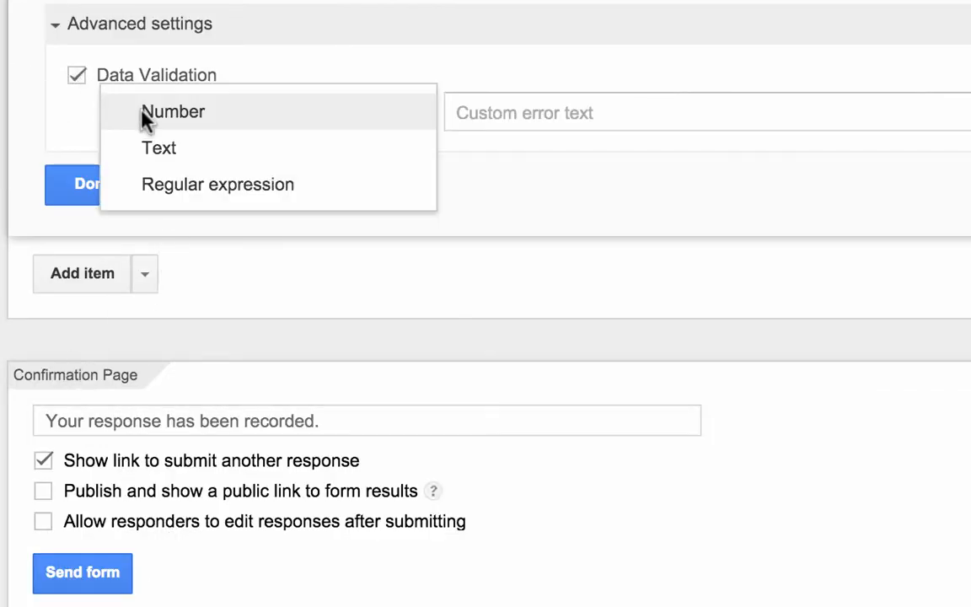
click(173, 153)
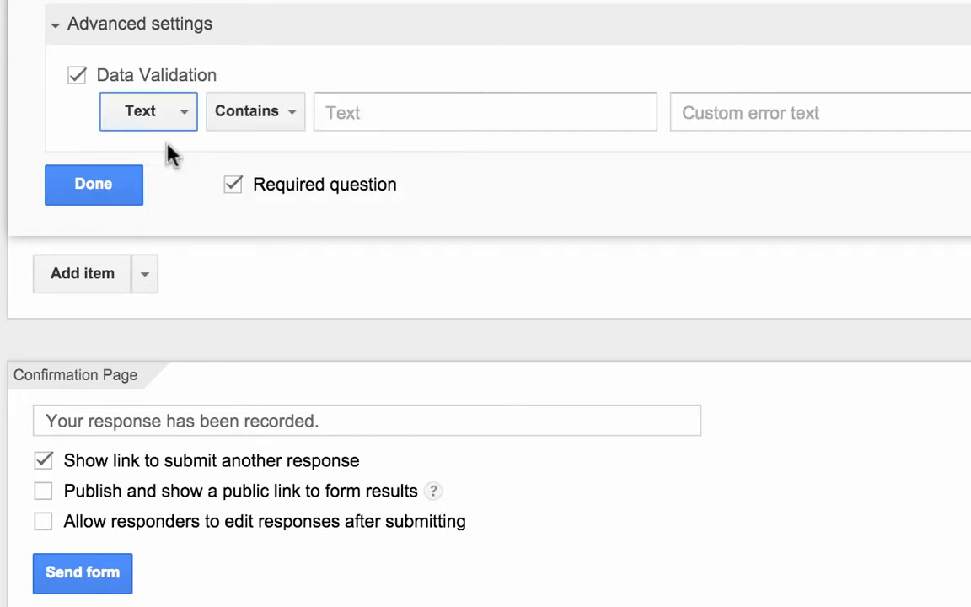
click(252, 125)
click(286, 186)
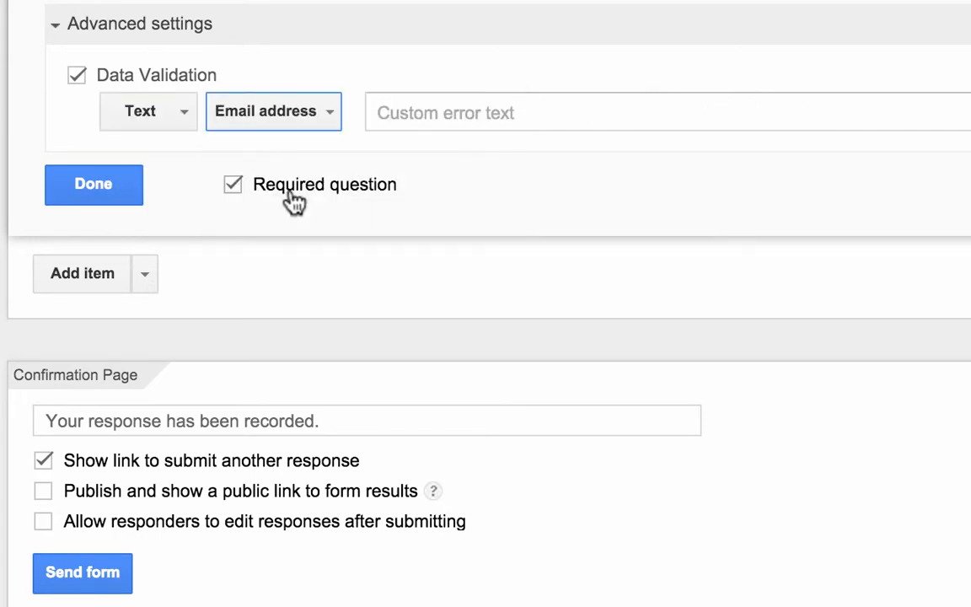
Set the error message 'Please enter a valid email address' and finish the question
click(413, 120)
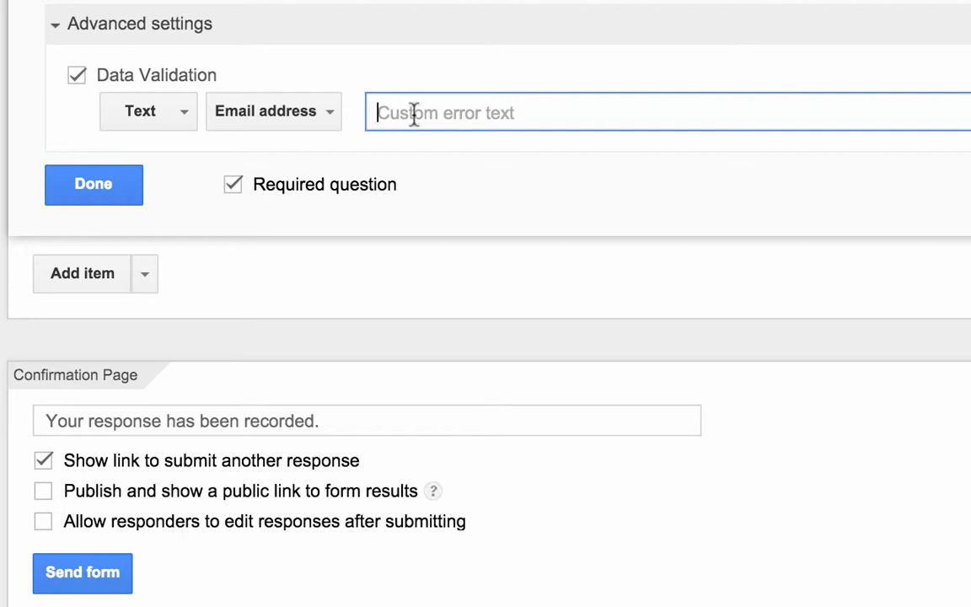
text(Please )
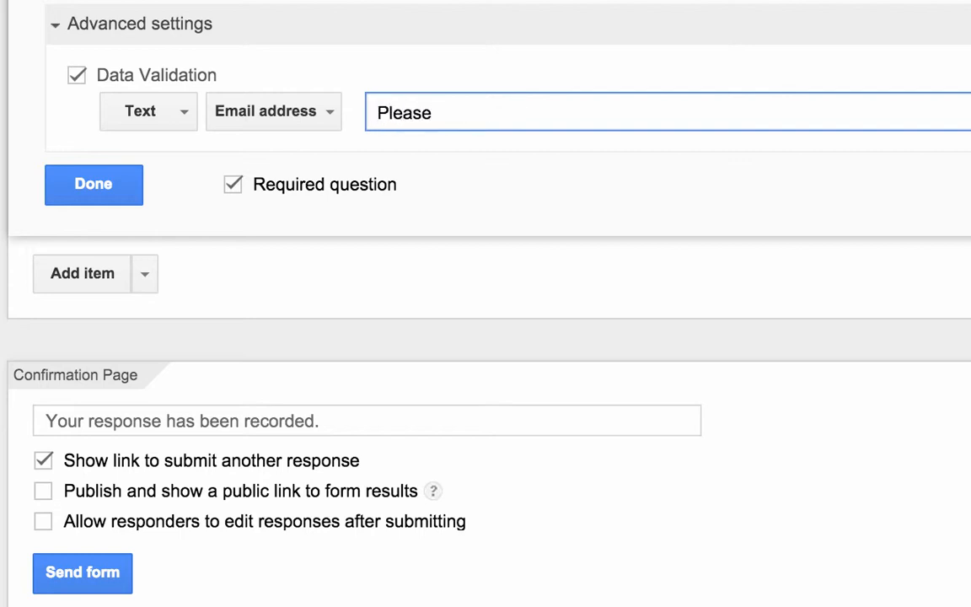
text(enter a valid)
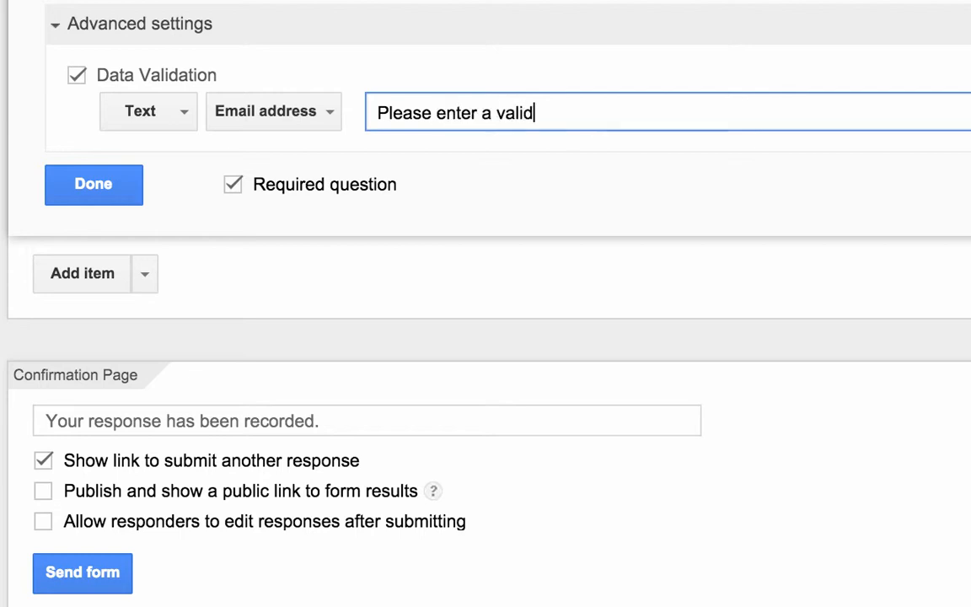
text( email addre)
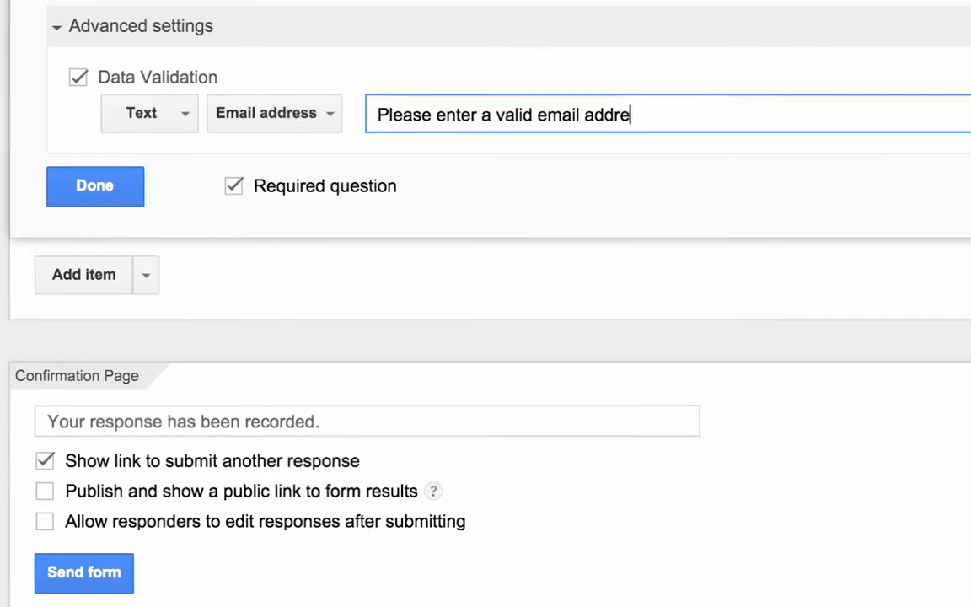
text(ss)
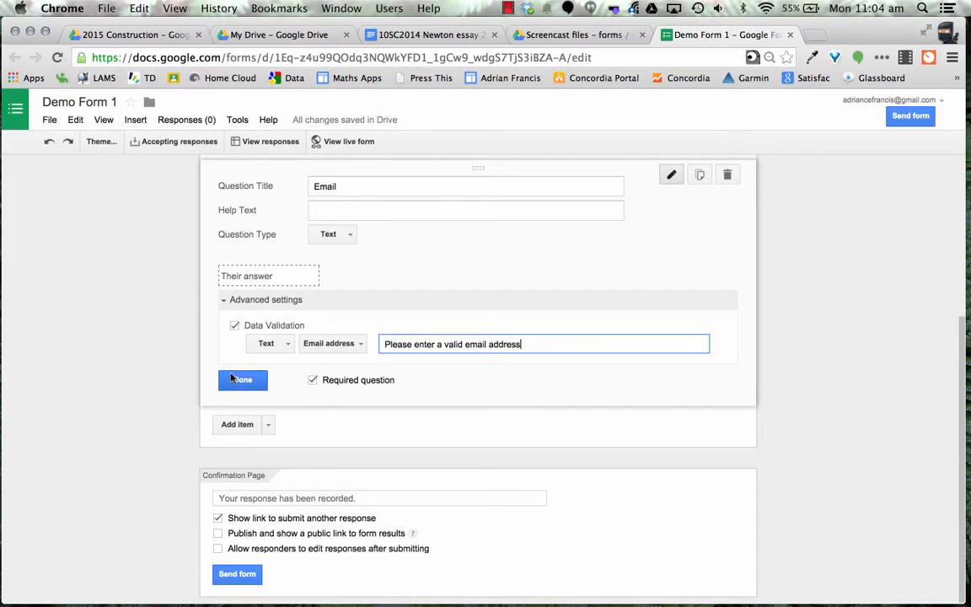
click(238, 379)
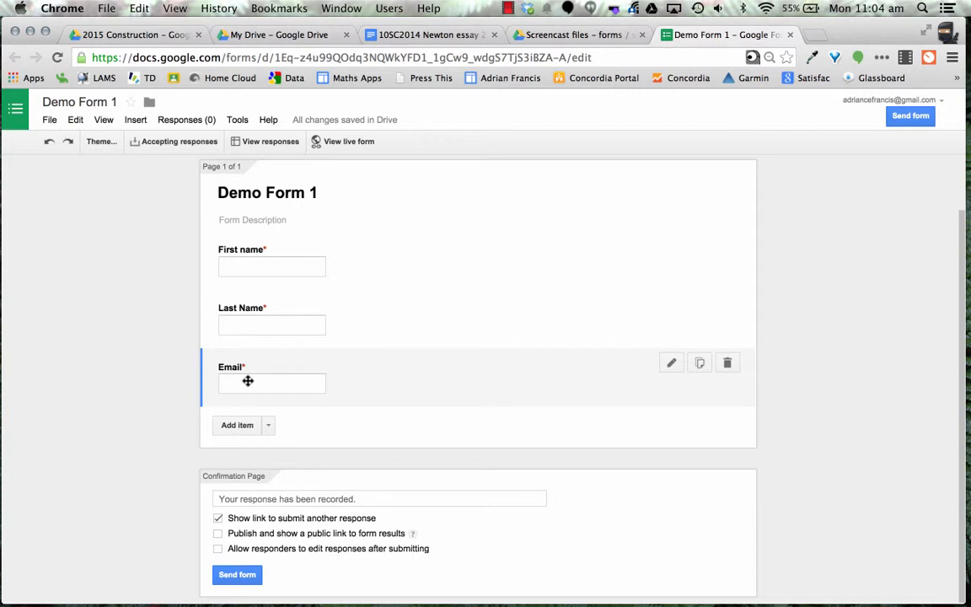
Open the Add item menu of question types below the Email question
click(268, 425)
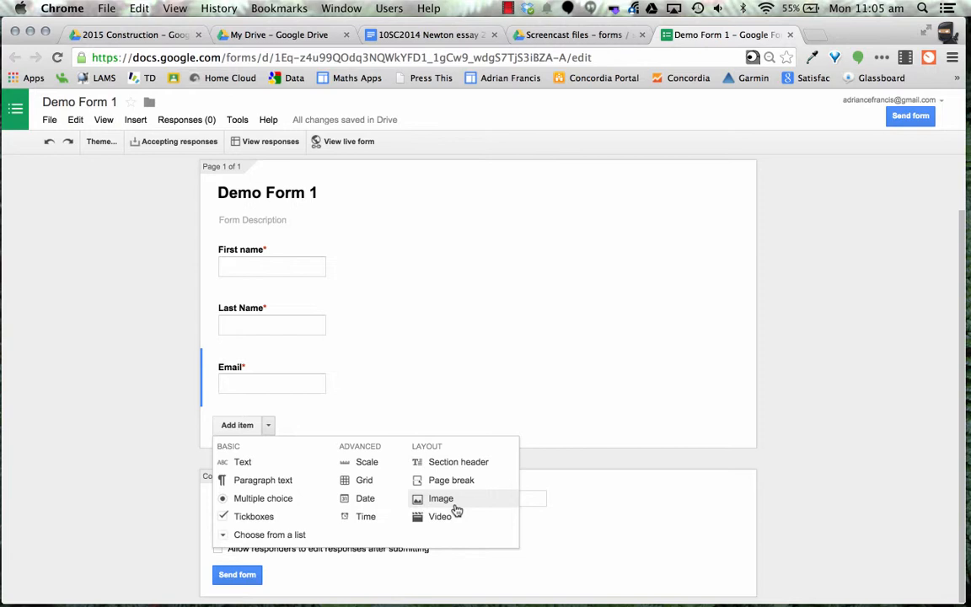
Add a multiple-choice question titled 'What is the sum of 5 and 8?'
click(274, 499)
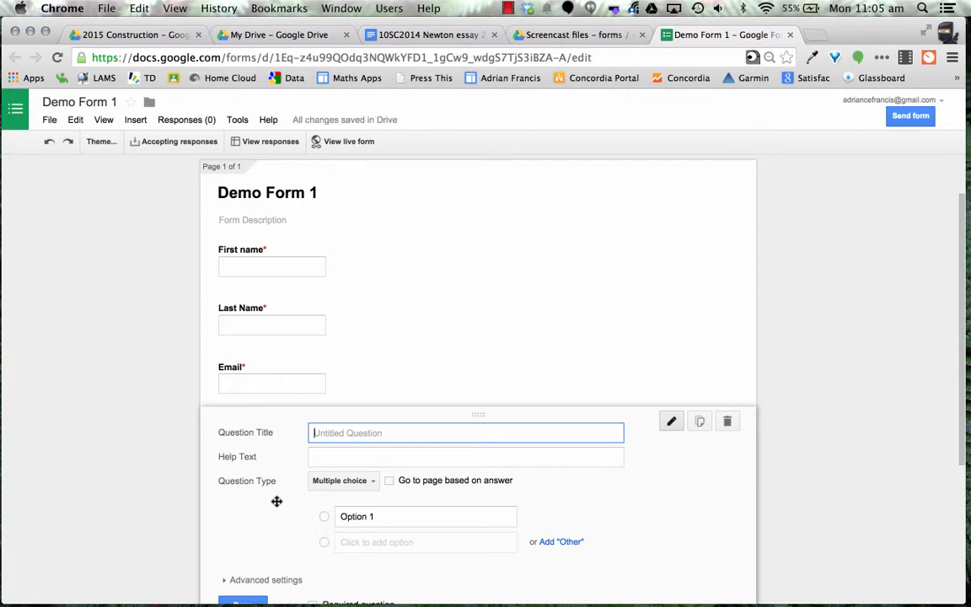
text(WHat is the sum of 5 and 8)
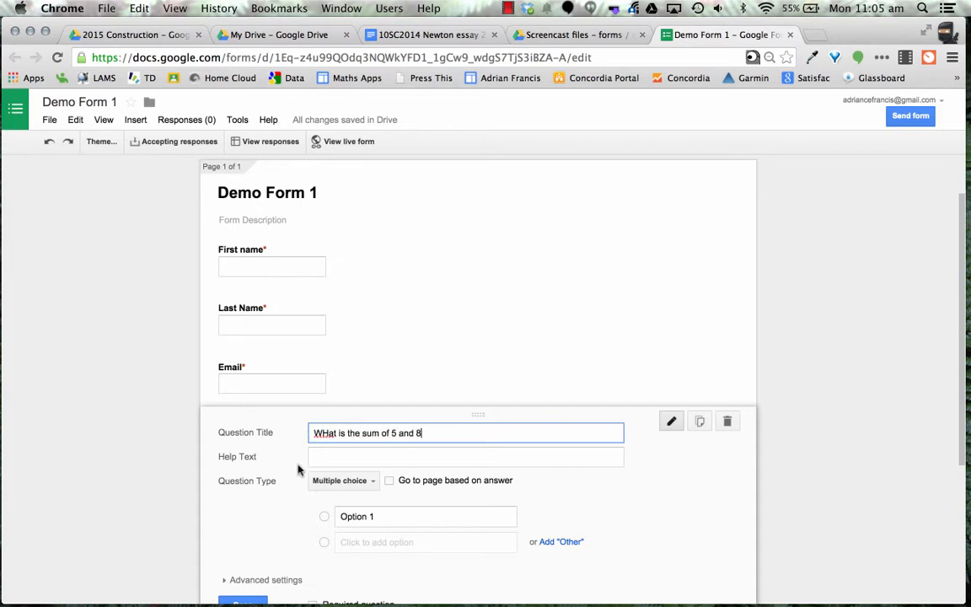
click(328, 434)
key(BackSpace)
text(h)
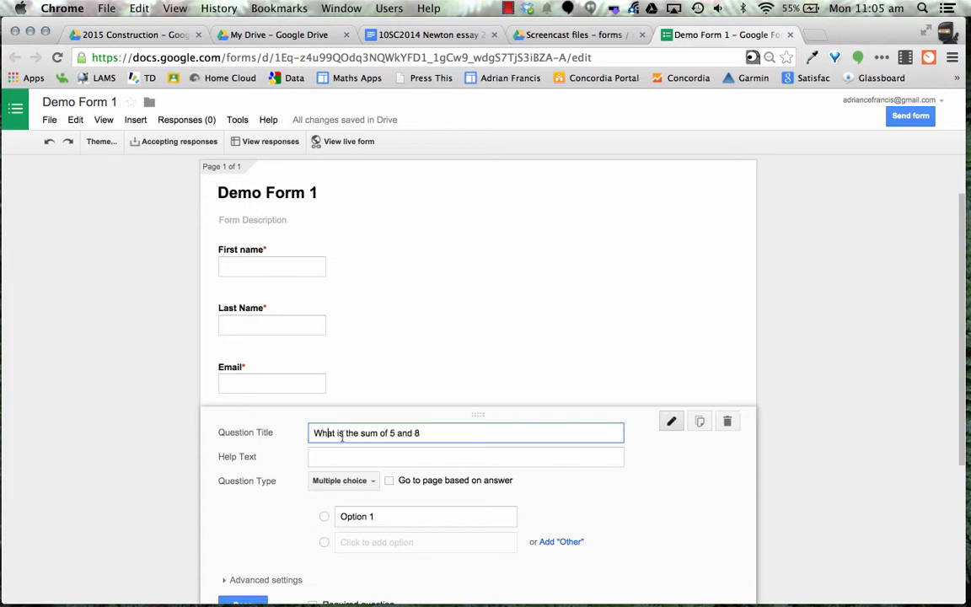
scroll(428, 431, down, 1)
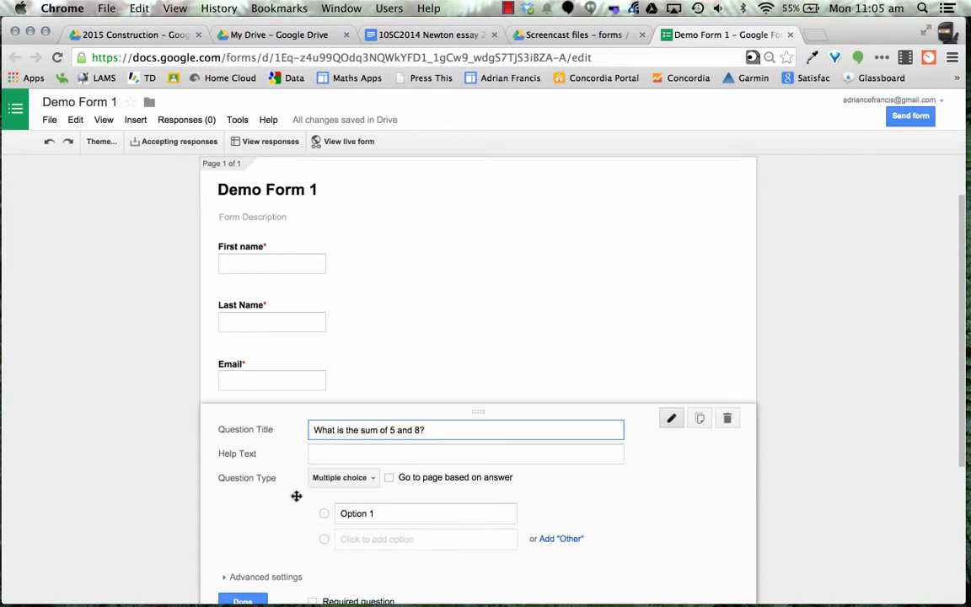
Enter the answer options 12, 40, 13 and 3
click(367, 511)
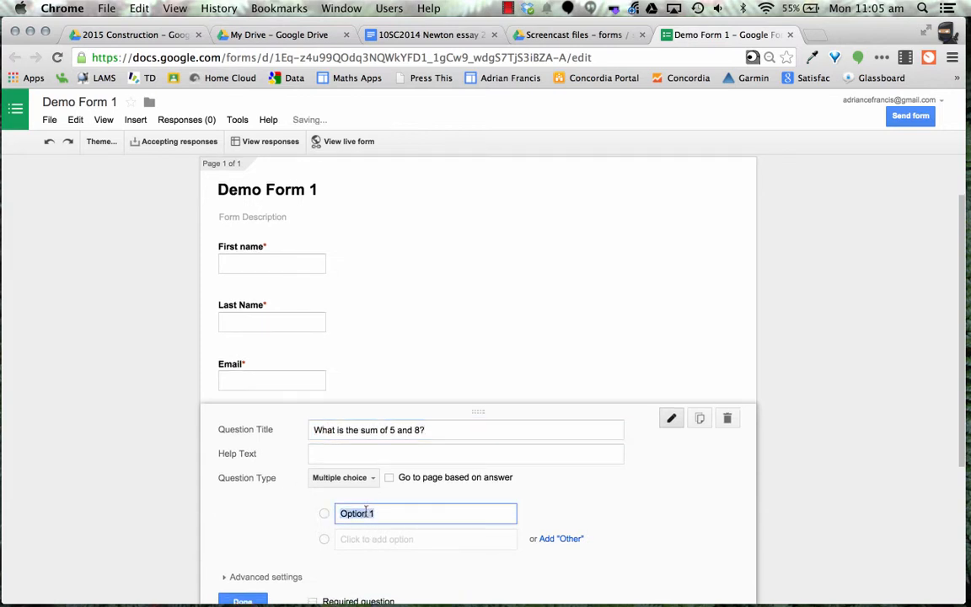
text(12)
click(373, 539)
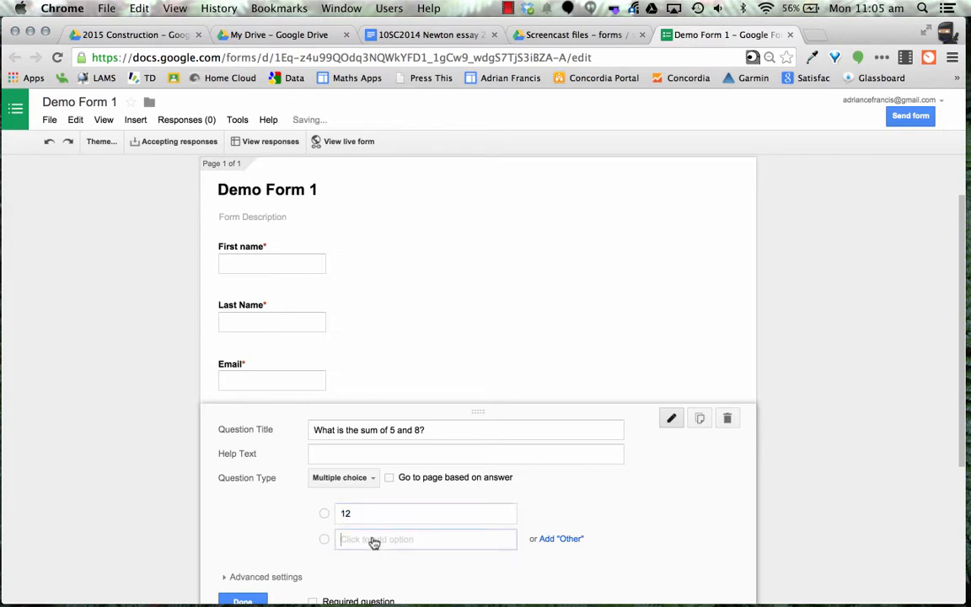
text(4)
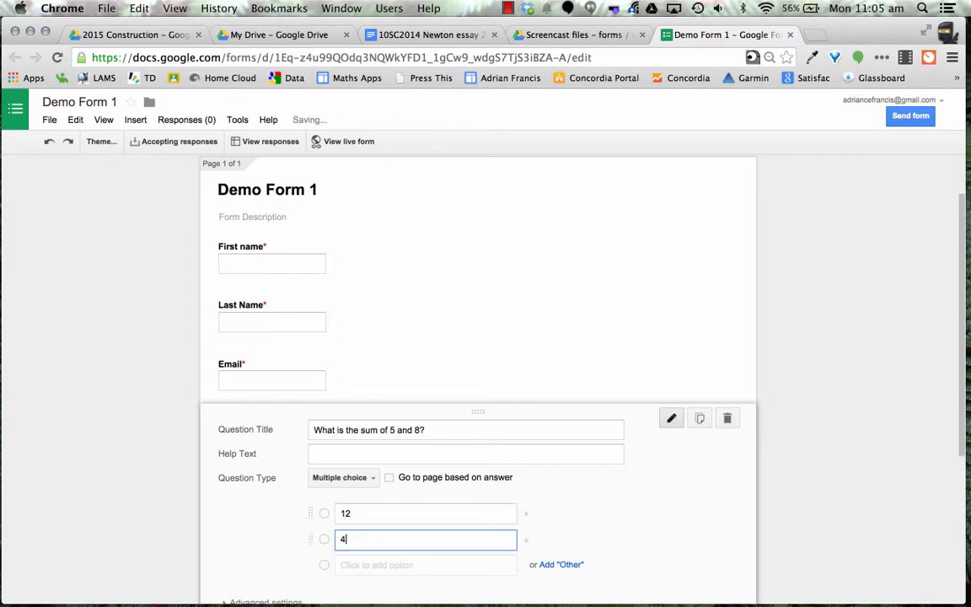
text(0)
click(368, 564)
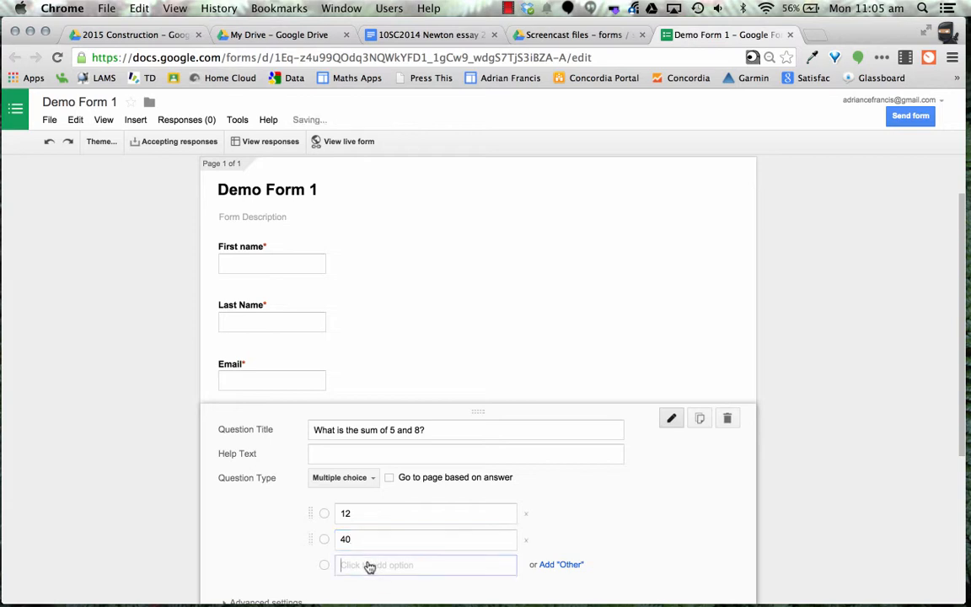
text(13)
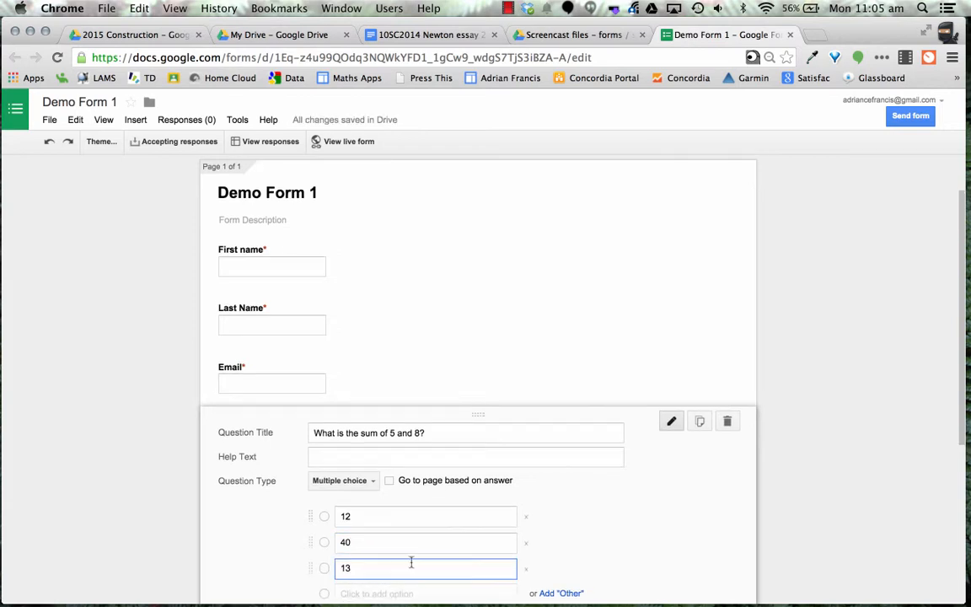
scroll(410, 563, down, 1)
click(374, 547)
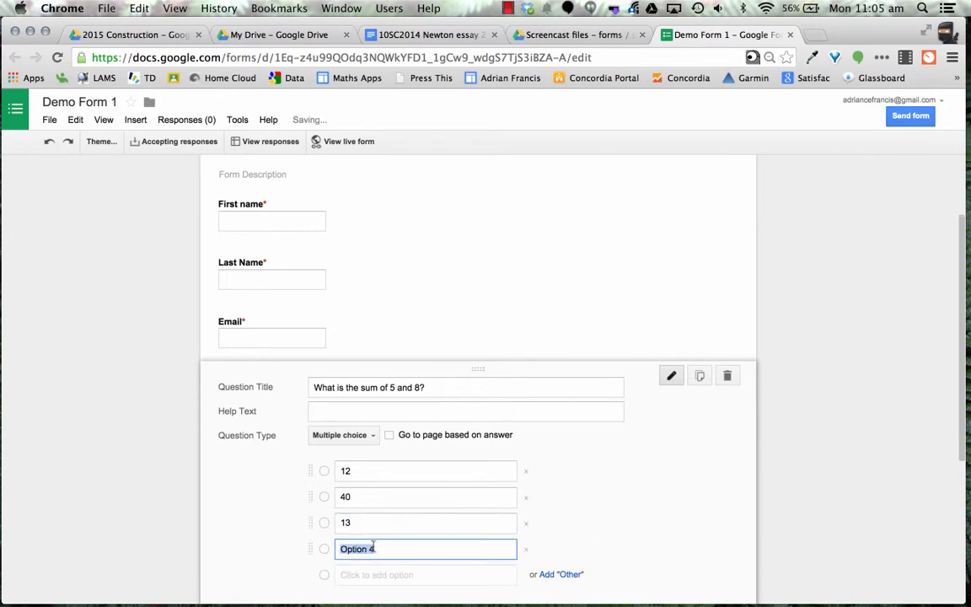
text(3)
scroll(371, 547, down, 5)
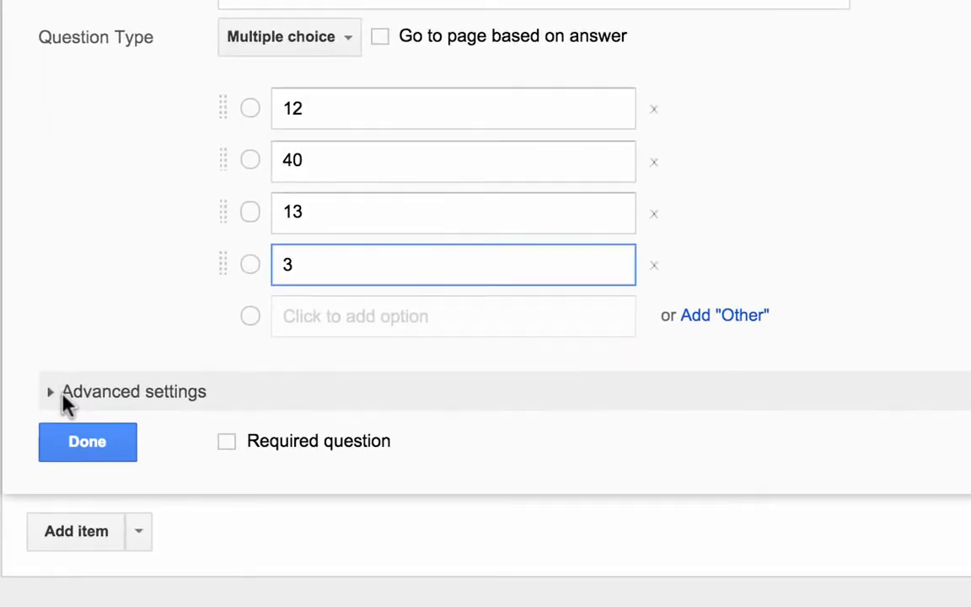
Shuffle the option order, make the sum question required, and finish it
click(64, 396)
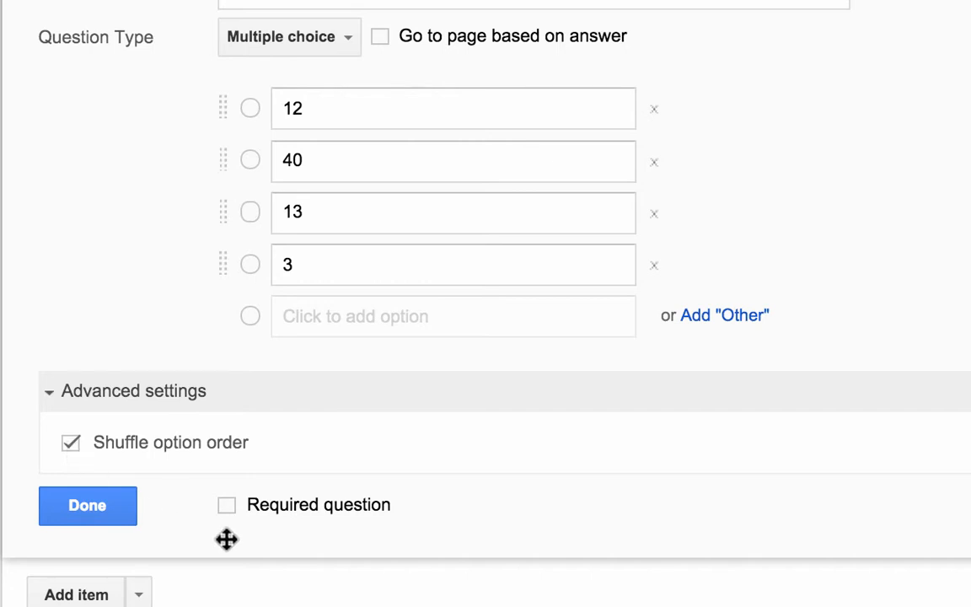
click(226, 505)
click(98, 508)
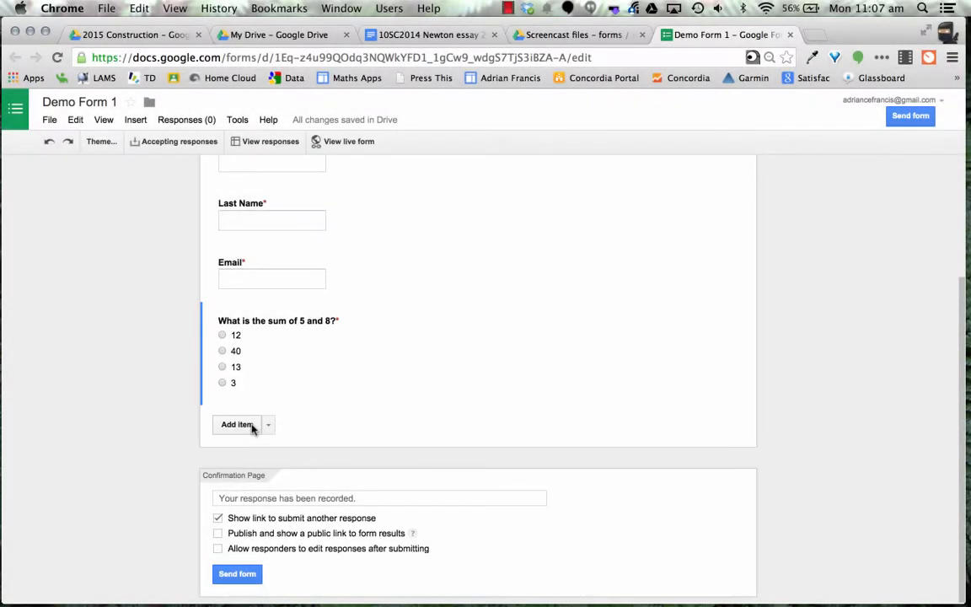
Cancel a stray image insert and add multiple-choice 'What is the square root of 9'
click(251, 426)
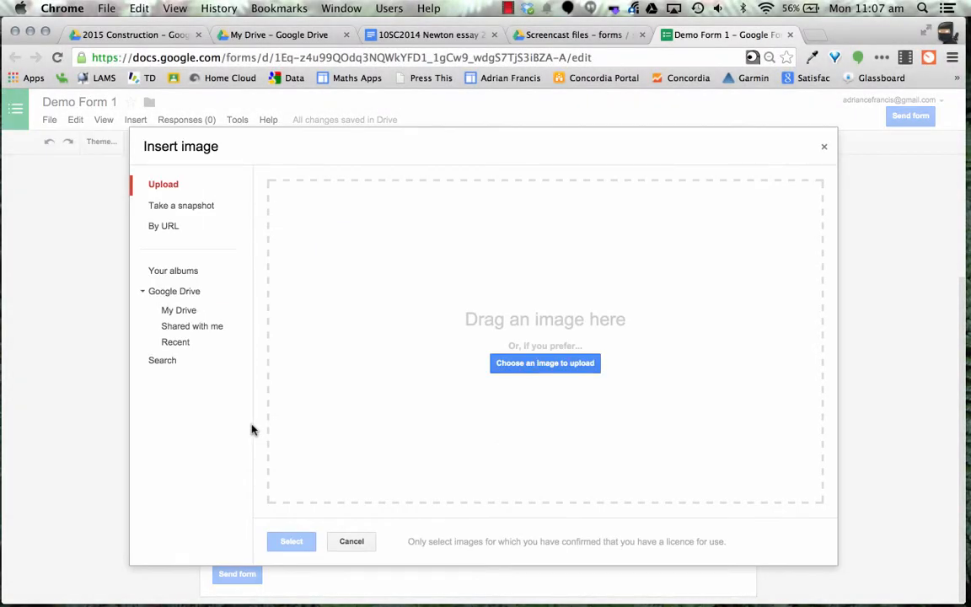
click(347, 540)
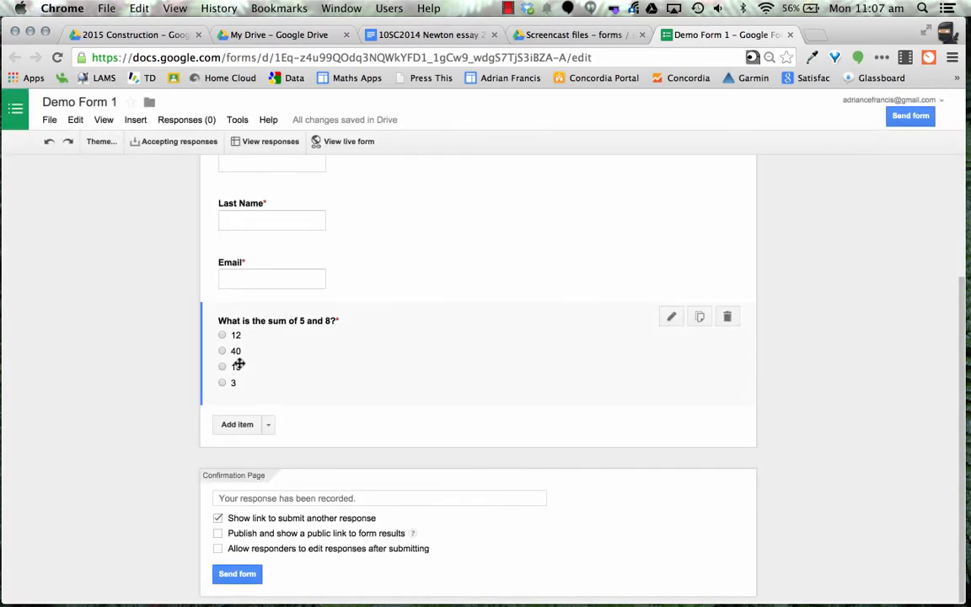
click(268, 425)
click(263, 498)
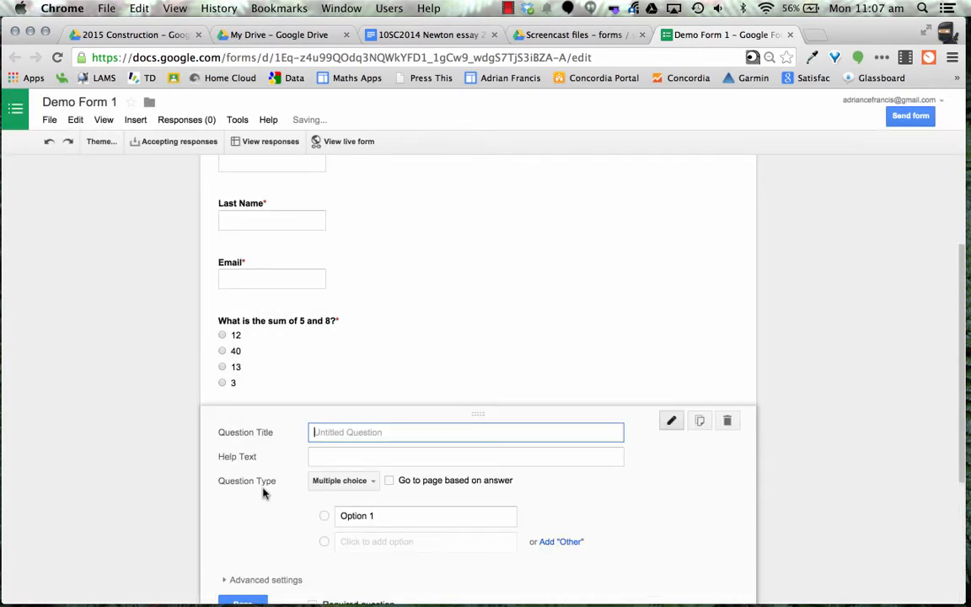
text(What )
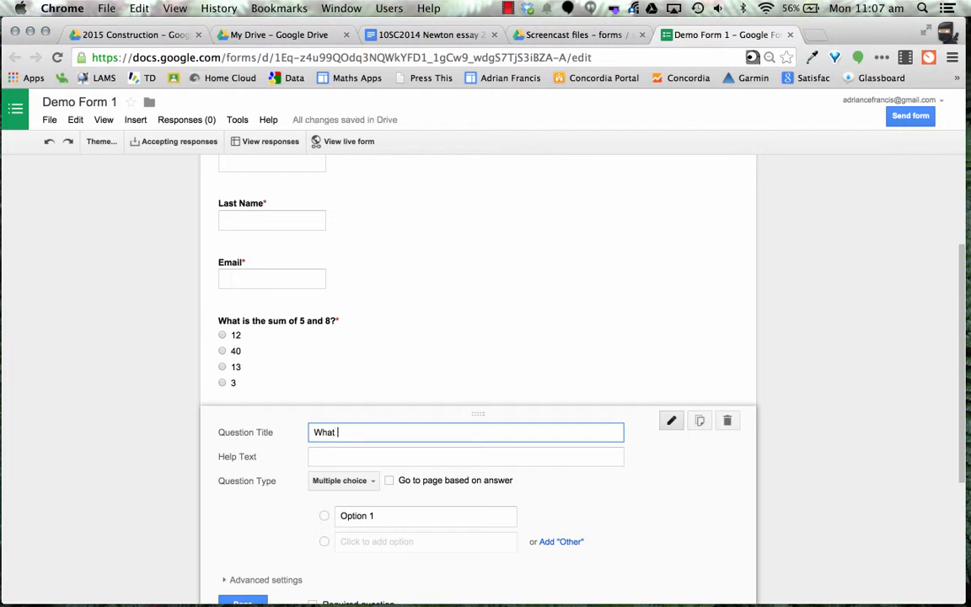
text(is the square root of 9)
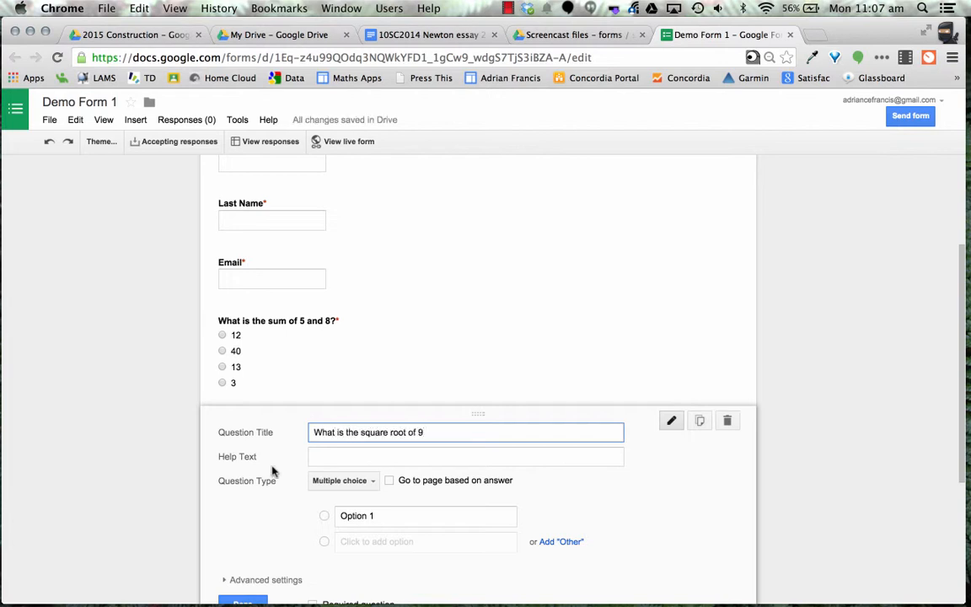
Enter the answer options 3, 18, 81 and 4.5
click(379, 515)
text(3)
click(364, 542)
text(18)
key(Return)
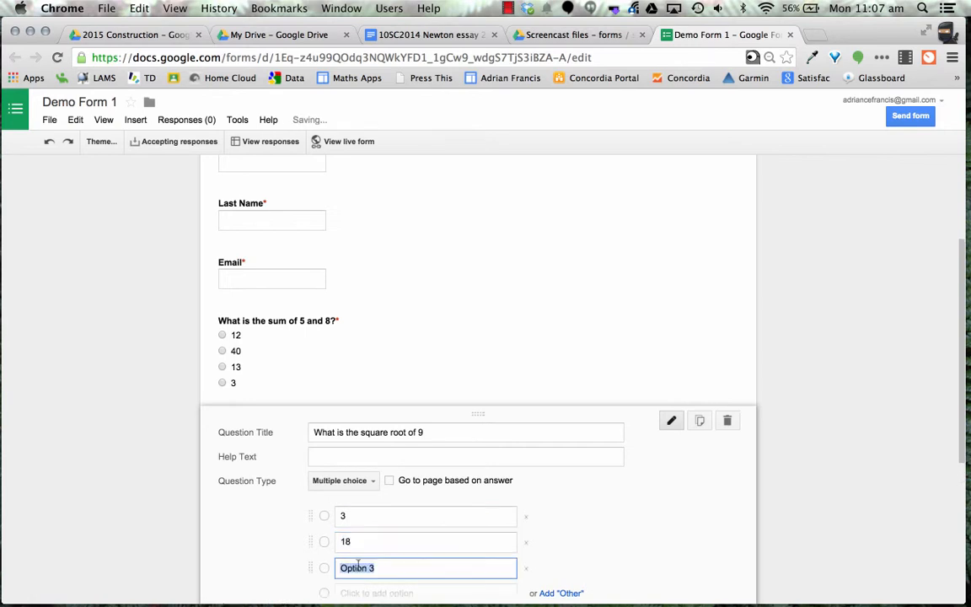
text(81)
key(Return)
text(4.5)
Turn on Shuffle option order and finish the square-root question
scroll(358, 552, down, 2)
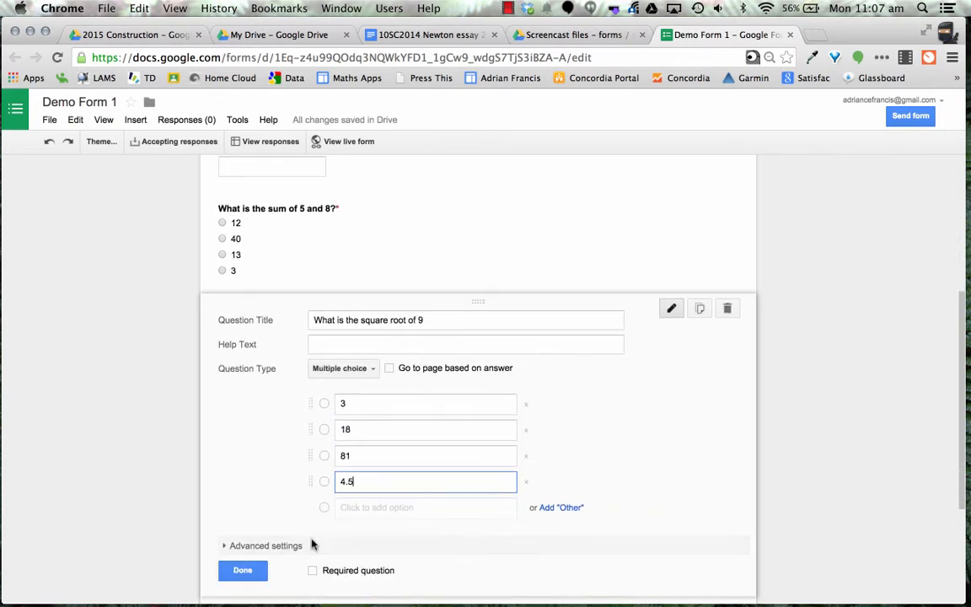
click(228, 546)
click(248, 570)
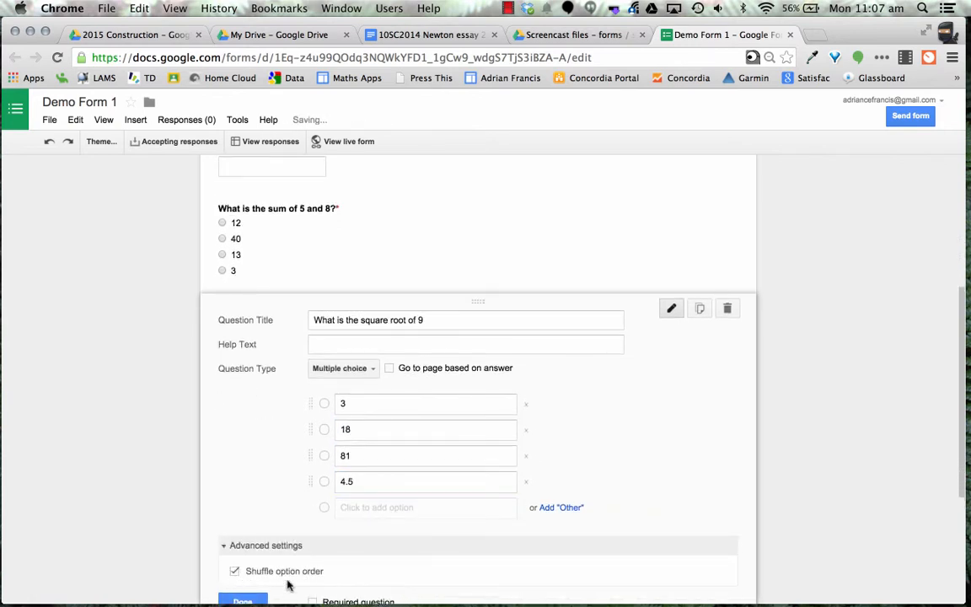
scroll(335, 576, down, 2)
click(237, 571)
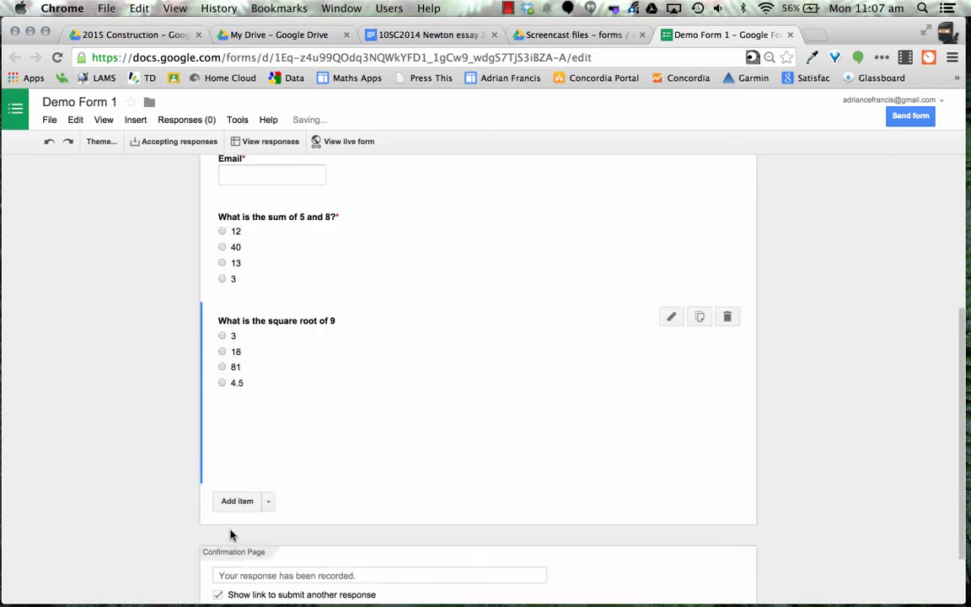
Title the new question 'How do you calculate the average of some numbers?'
text(How do you calculate the average of si)
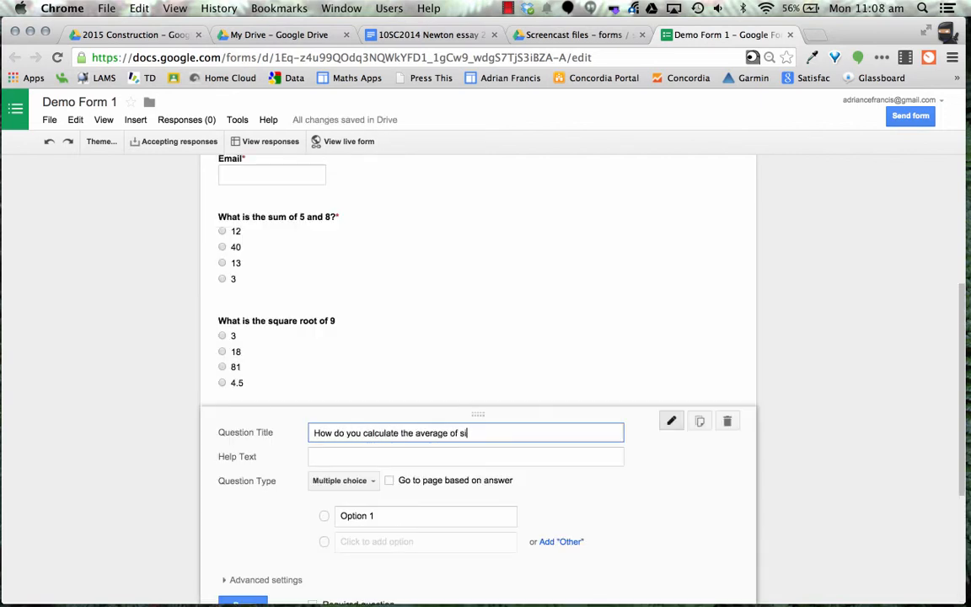
key(BackSpace)
text(ome numbers?)
Enter the answers 'Add them up', 'Divide them' and 'Find the sum of the numbers and divide…'
click(379, 516)
text(Add them up)
click(385, 541)
text(Divide them)
click(380, 566)
text(Find the sum of the numbers and divide by the numb)
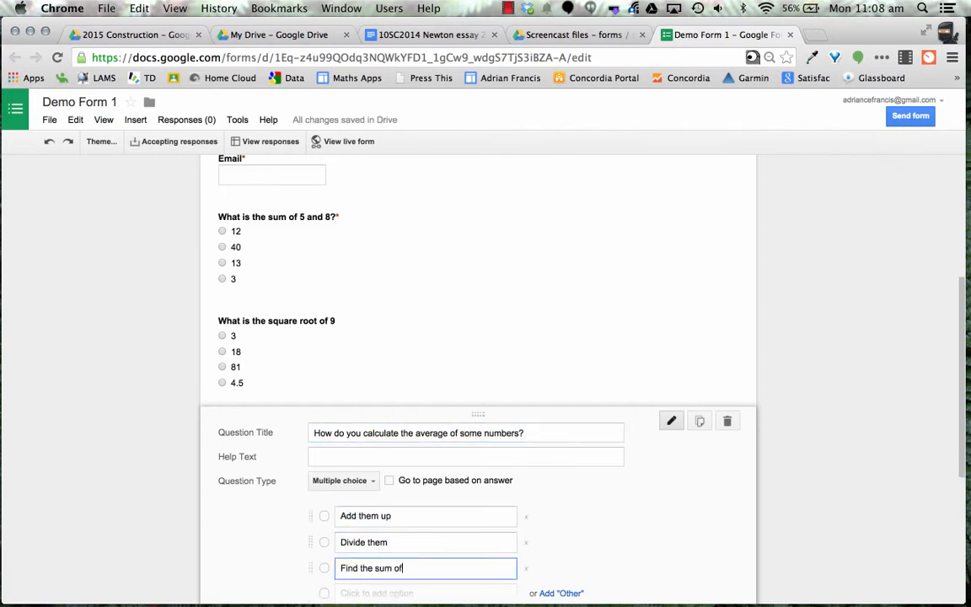
text(er of numbers in your list.)
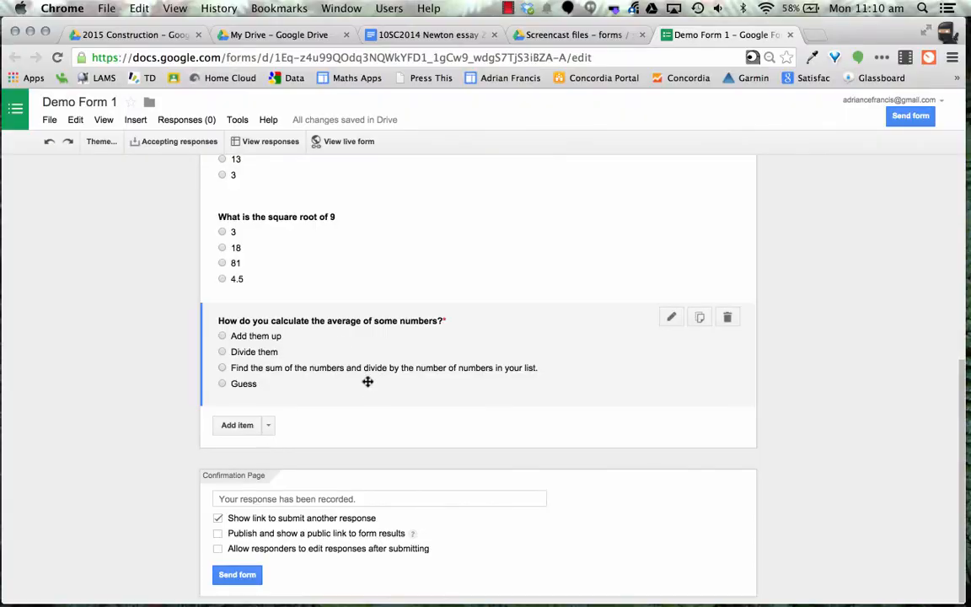
scroll(344, 398, up, 1)
scroll(343, 399, down, 1)
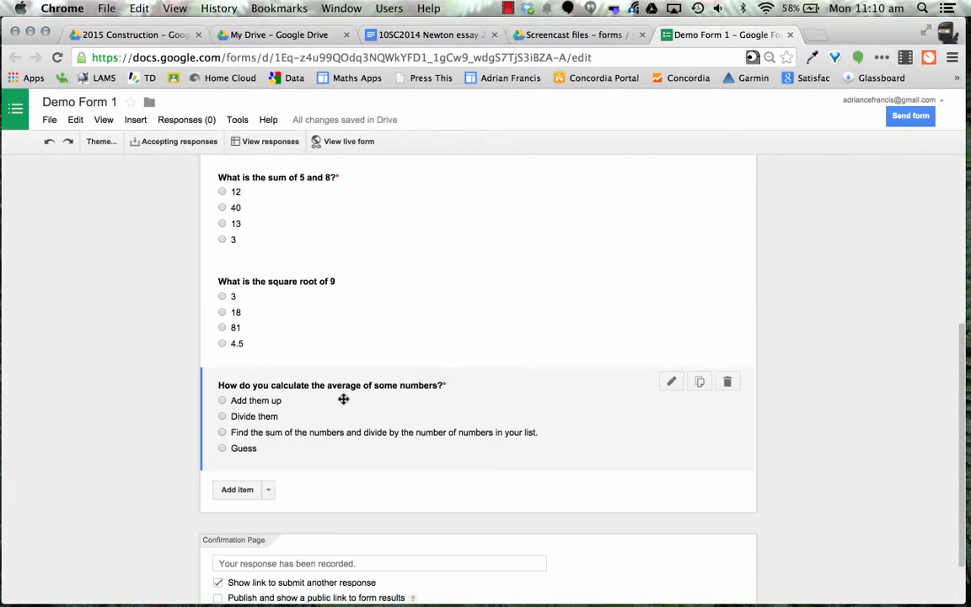
scroll(344, 396, up, 1)
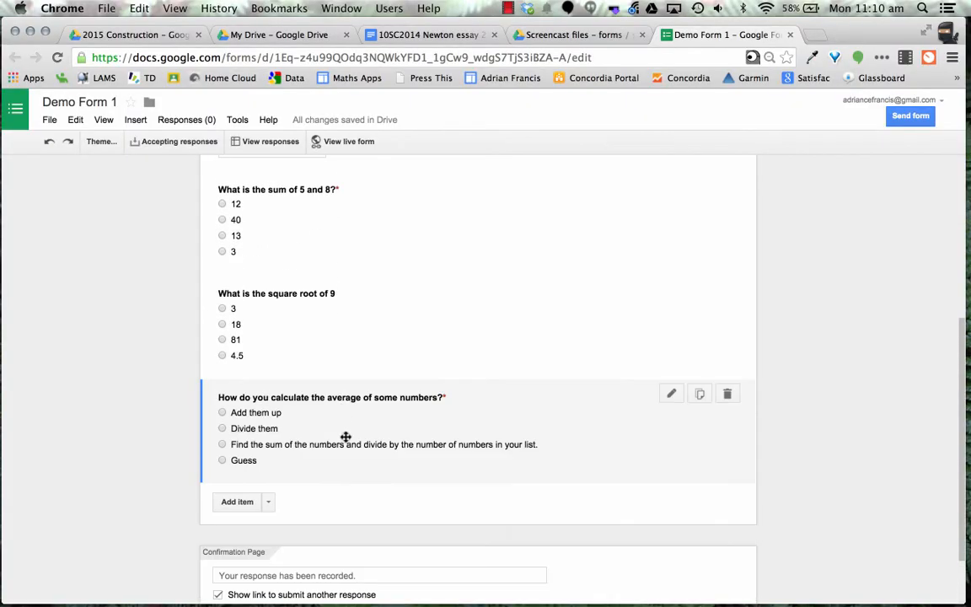
scroll(346, 372, down, 1)
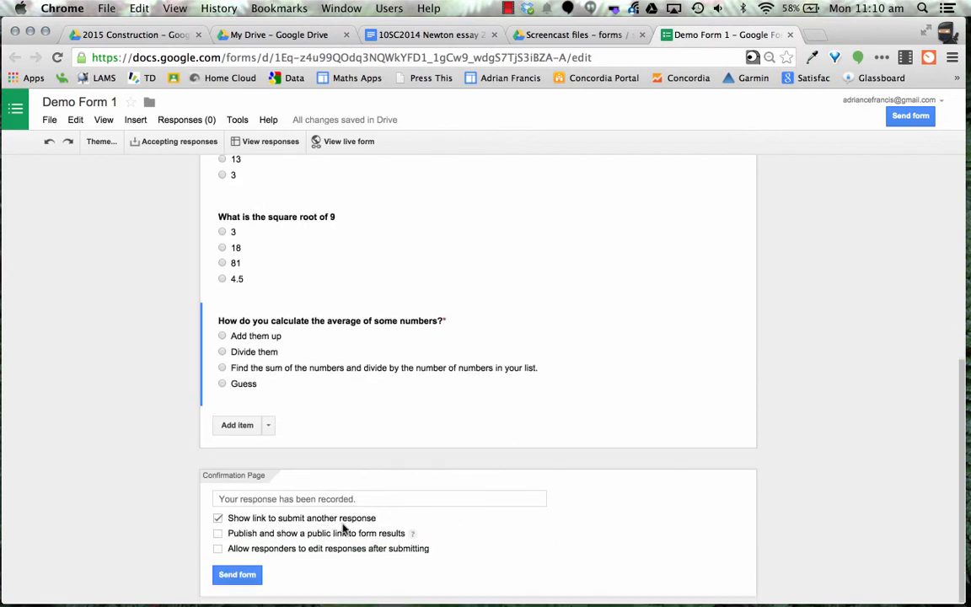
Untick 'Show link to submit another response' on the Confirmation Page
click(218, 518)
scroll(602, 539, up, 5)
scroll(597, 547, down, 2)
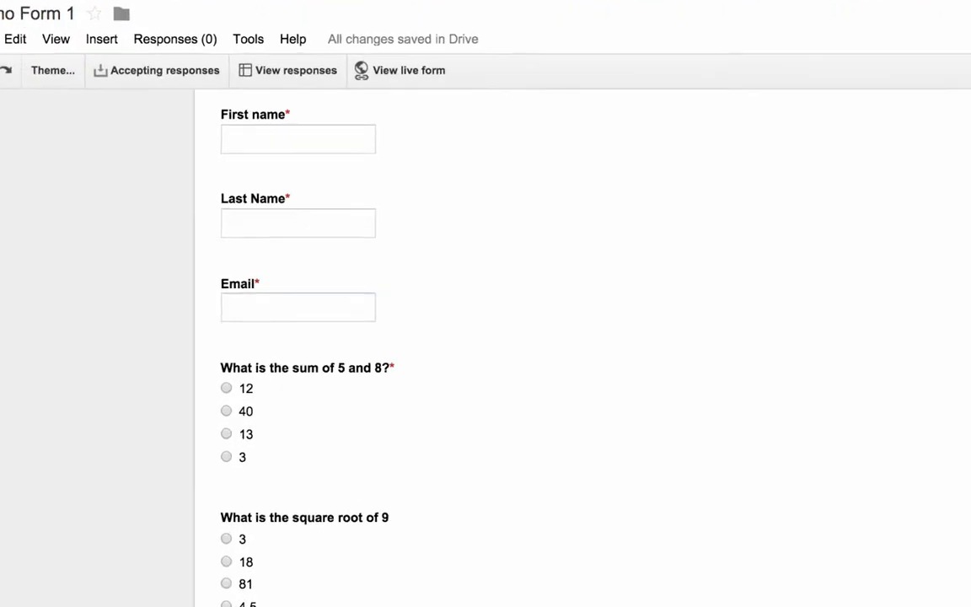
In the live form, enter a first name, last name and email address
click(408, 63)
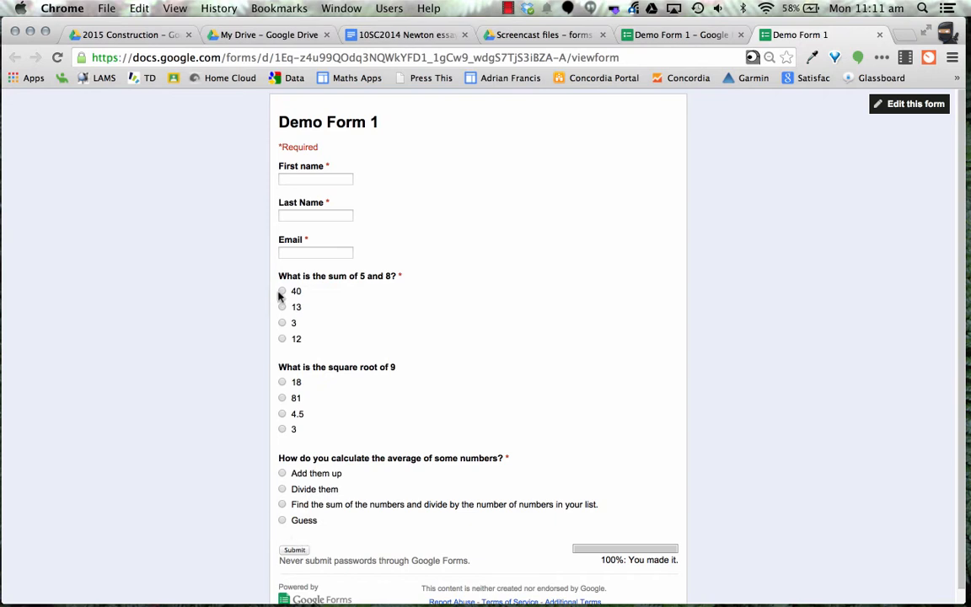
click(329, 180)
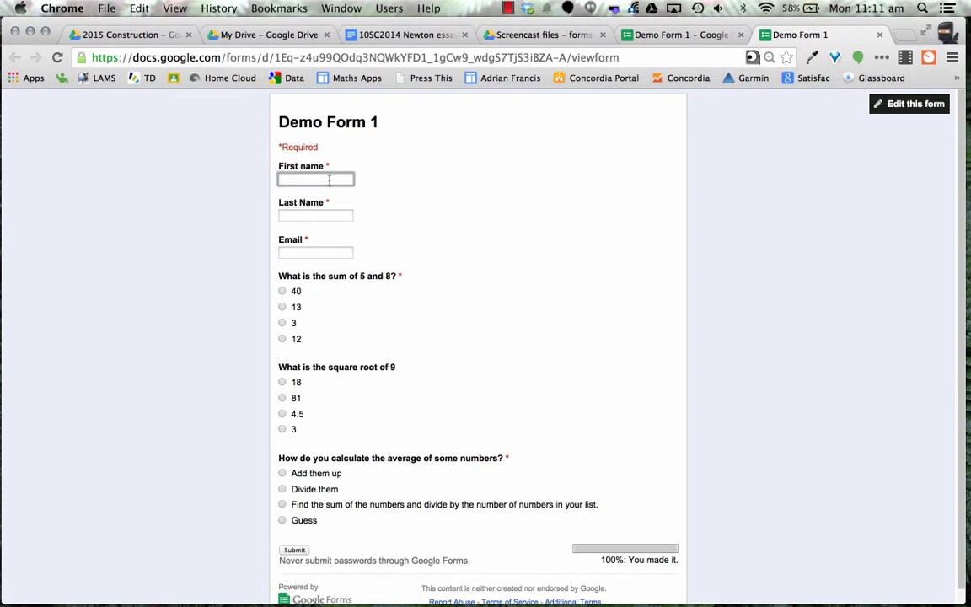
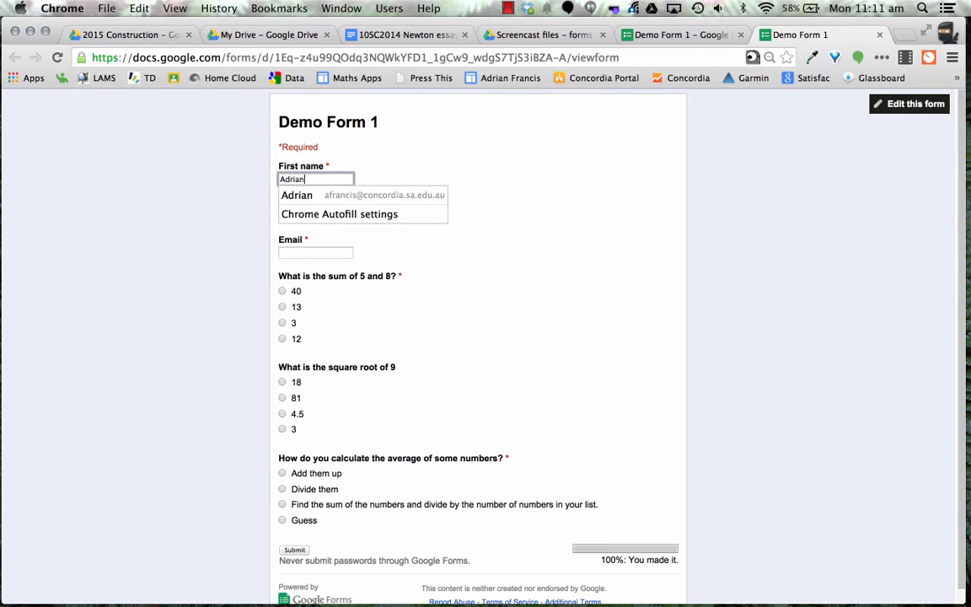
key(Tab)
key(Tab)
text(A@co)
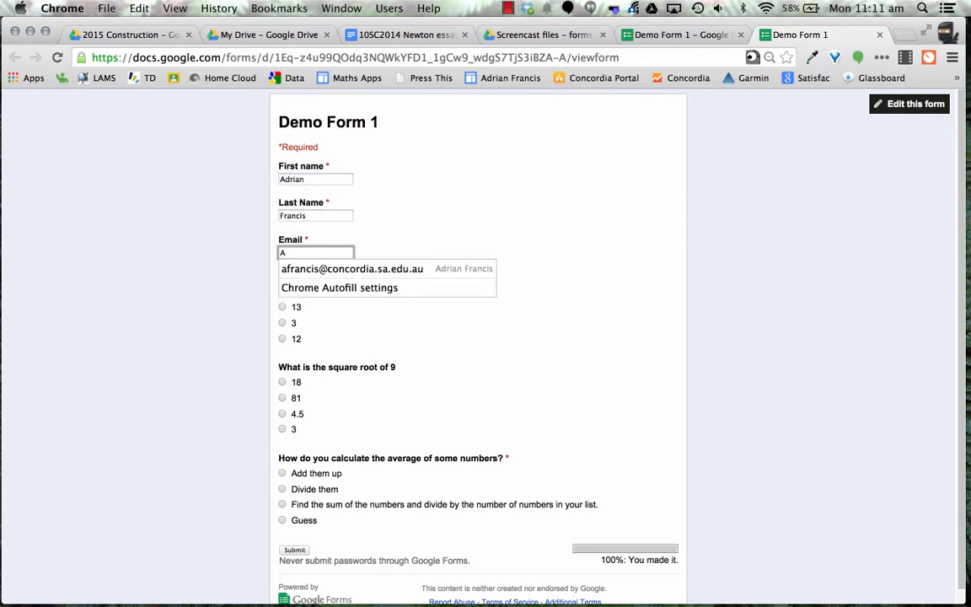
Answer 40, 18 and 'Add them up', then submit the form
click(283, 291)
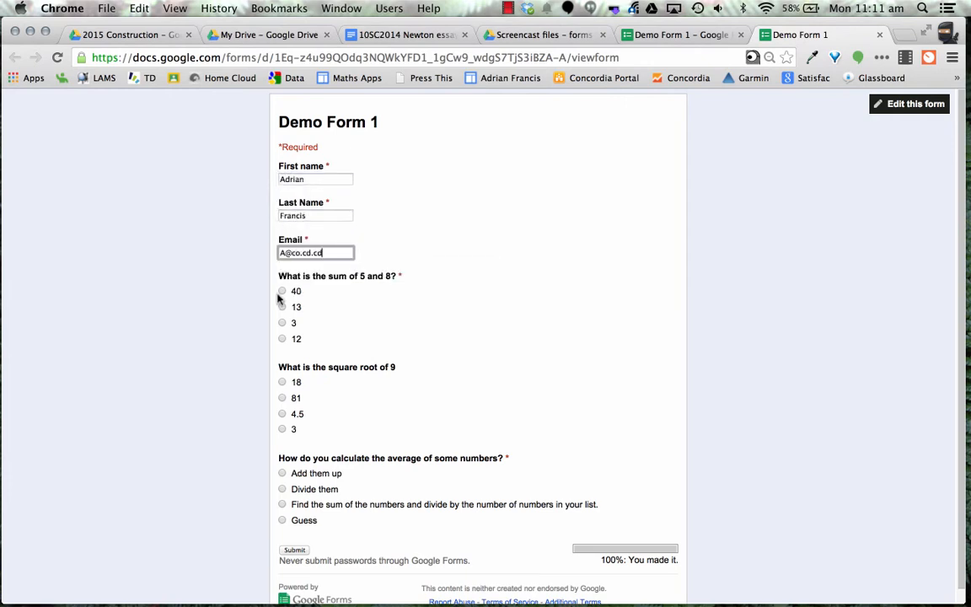
click(283, 382)
click(283, 472)
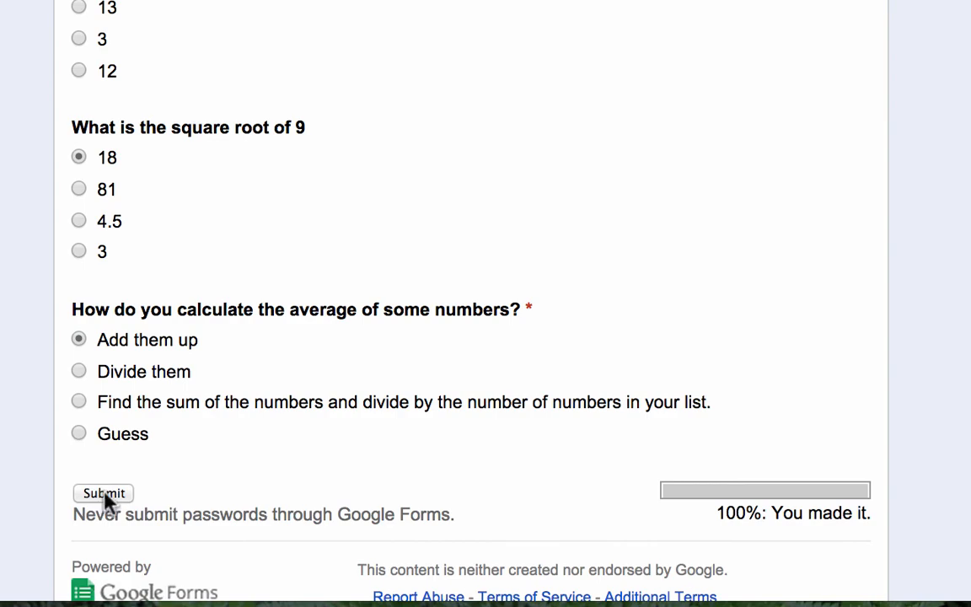
click(105, 499)
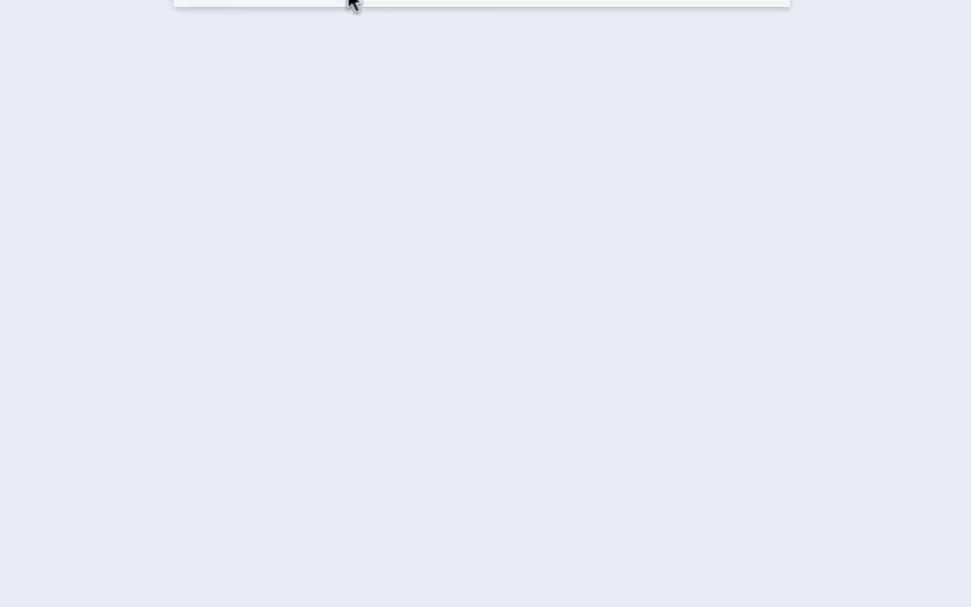